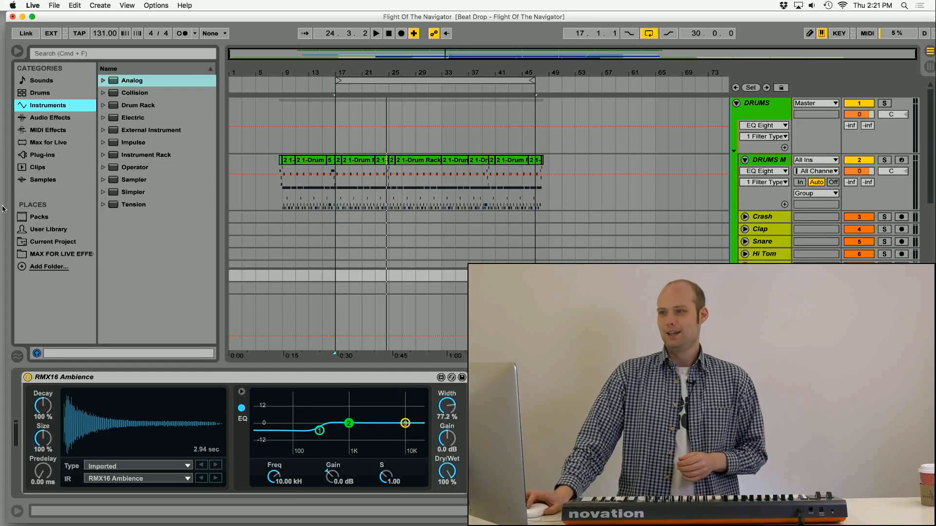
Look over all the tracks of the arrangement, from the drums down to the bass, chords and lead.
{"action": "left_click_drag", "start_coordinate": [345, 54], "coordinate": [345, 56]}
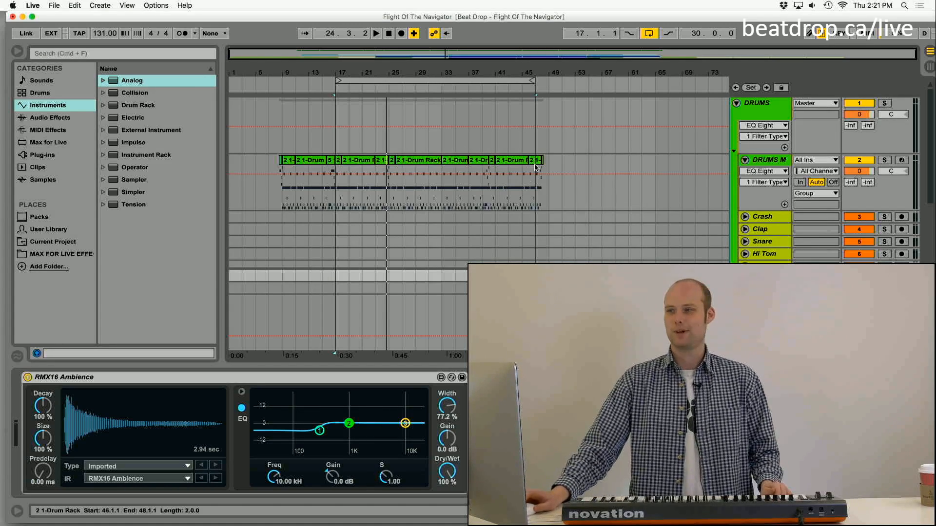
{"action": "scroll", "coordinate": [498, 195], "scroll_direction": "down", "scroll_amount": 5}
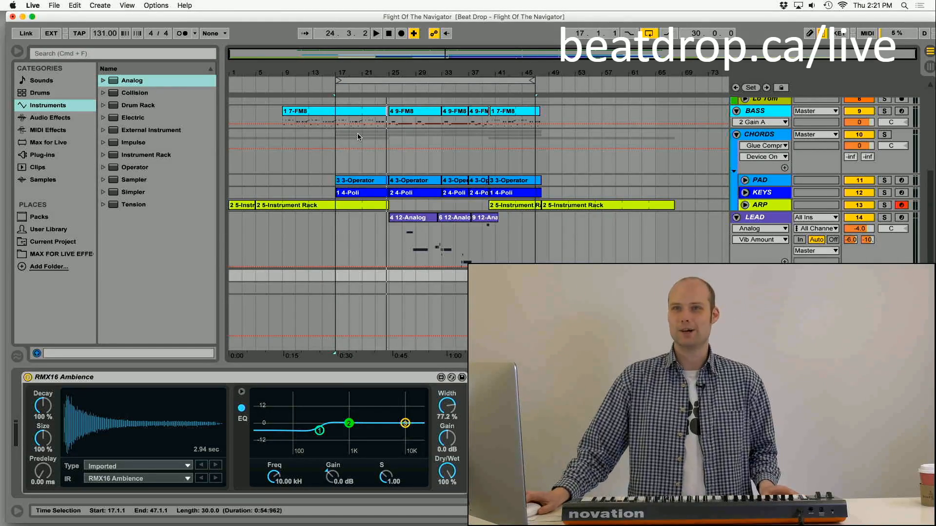
{"action": "scroll", "coordinate": [358, 137], "scroll_direction": "up", "scroll_amount": 10}
{"action": "scroll", "coordinate": [358, 137], "scroll_direction": "down", "scroll_amount": 10}
{"action": "scroll", "coordinate": [357, 137], "scroll_direction": "up", "scroll_amount": 10}
{"action": "scroll", "coordinate": [358, 137], "scroll_direction": "down", "scroll_amount": 10}
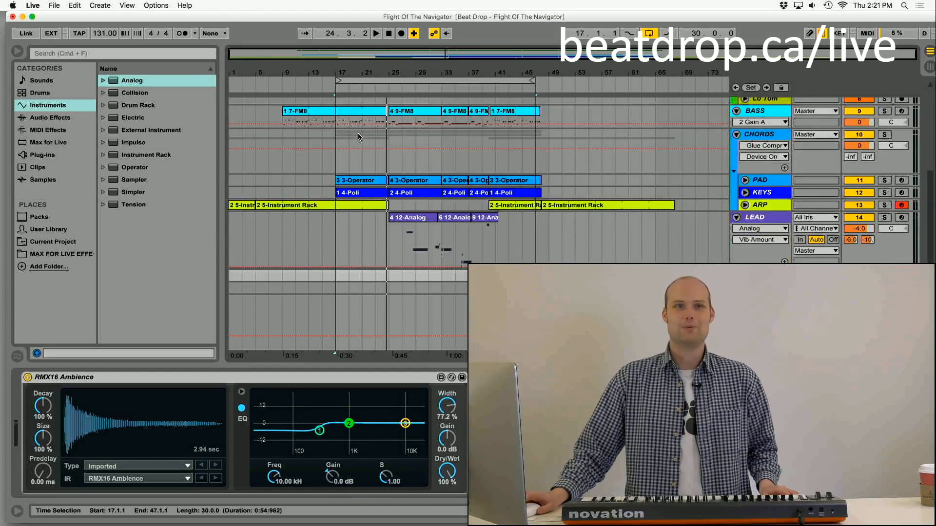
{"action": "scroll", "coordinate": [358, 140], "scroll_direction": "up", "scroll_amount": 10}
{"action": "scroll", "coordinate": [359, 140], "scroll_direction": "down", "scroll_amount": 10}
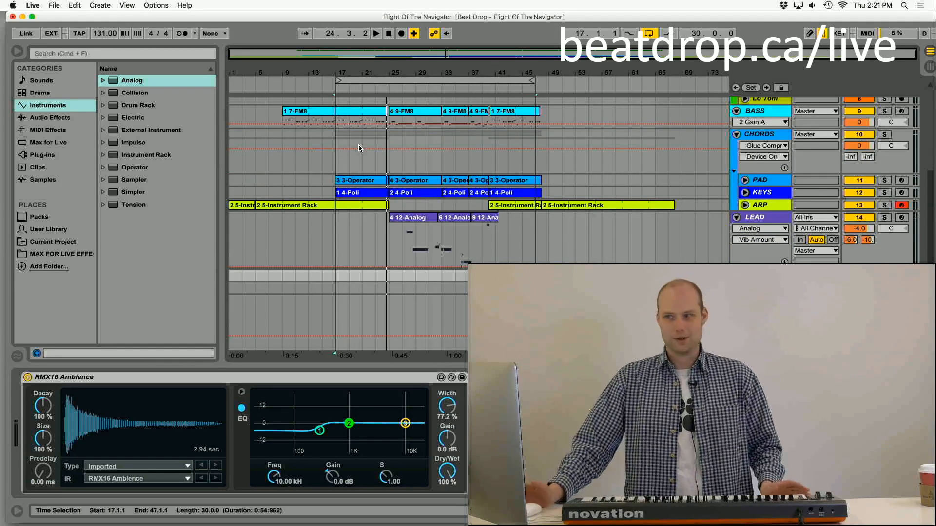
{"action": "scroll", "coordinate": [294, 150], "scroll_direction": "up", "scroll_amount": 10}
{"action": "scroll", "coordinate": [294, 151], "scroll_direction": "down", "scroll_amount": 10}
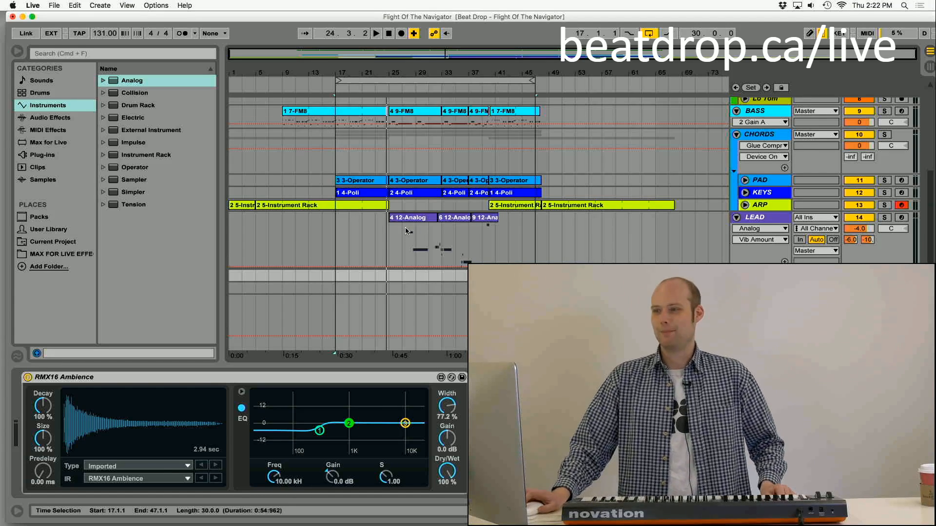
Inspect the devices of the KEYS, PAD and DRUMS M tracks by selecting their clips around bar 40.
{"action": "left_click", "coordinate": [509, 191]}
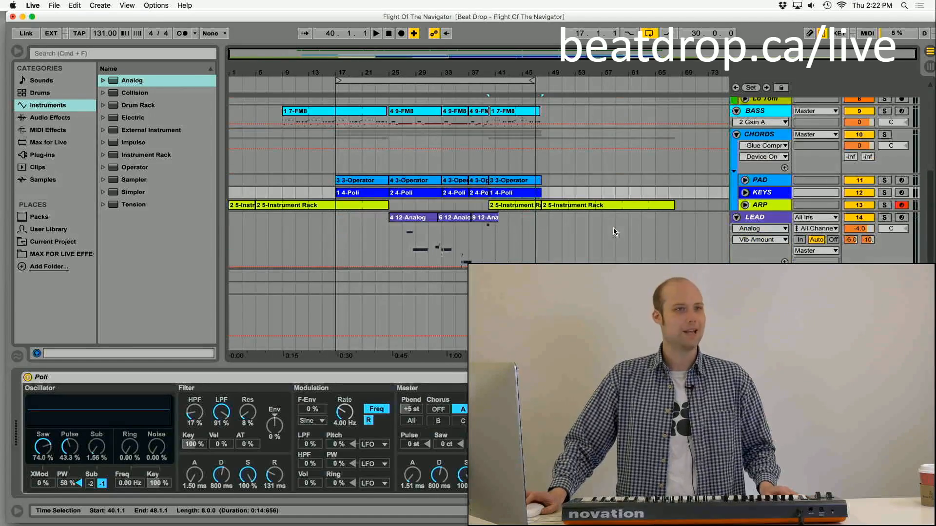
{"action": "left_click", "coordinate": [515, 183]}
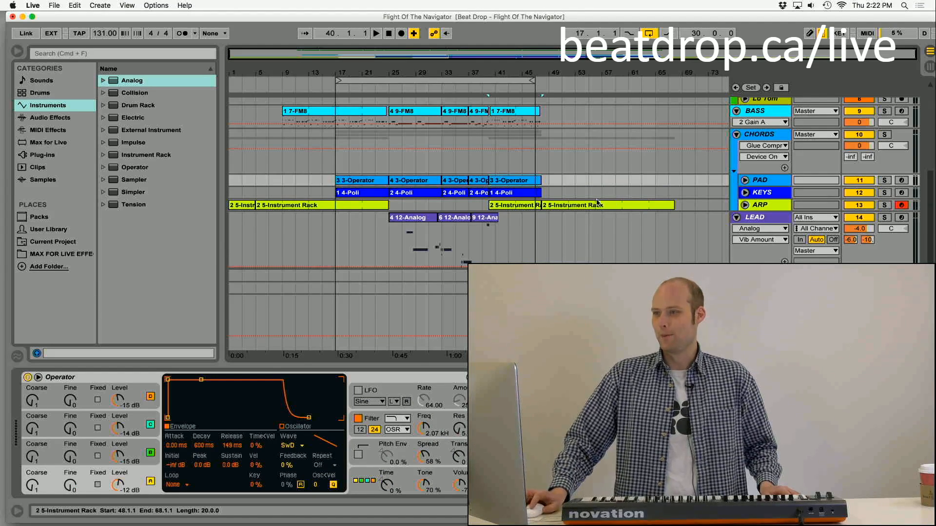
{"action": "scroll", "coordinate": [560, 195], "scroll_direction": "up", "scroll_amount": 5}
{"action": "left_click", "coordinate": [509, 161]}
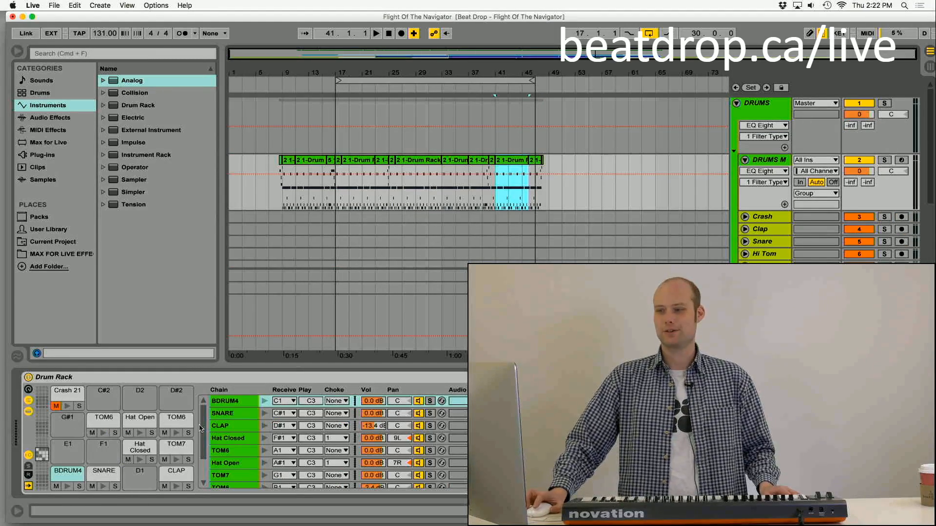
{"action": "scroll", "coordinate": [467, 191], "scroll_direction": "down", "scroll_amount": 8}
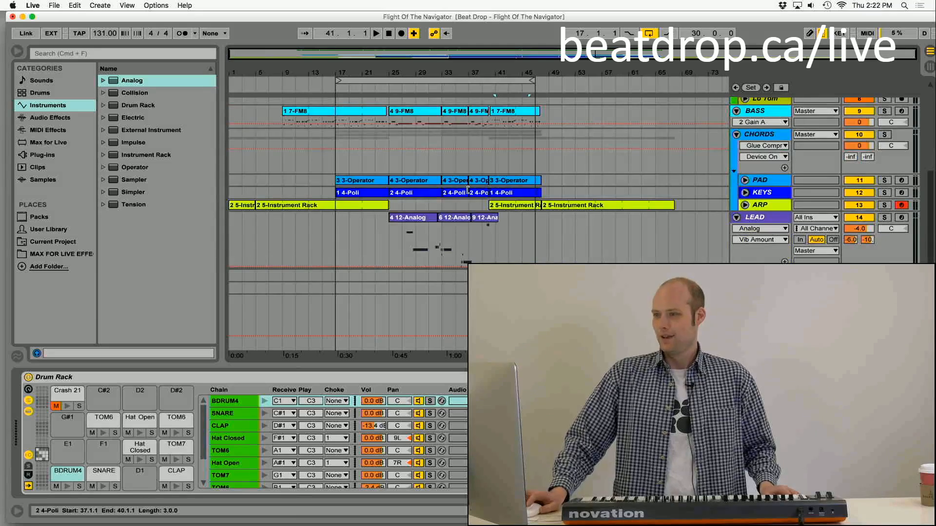
Show the ARP track's Instrument Rack and select the Pizzicato device in its second chain.
{"action": "left_click", "coordinate": [508, 207]}
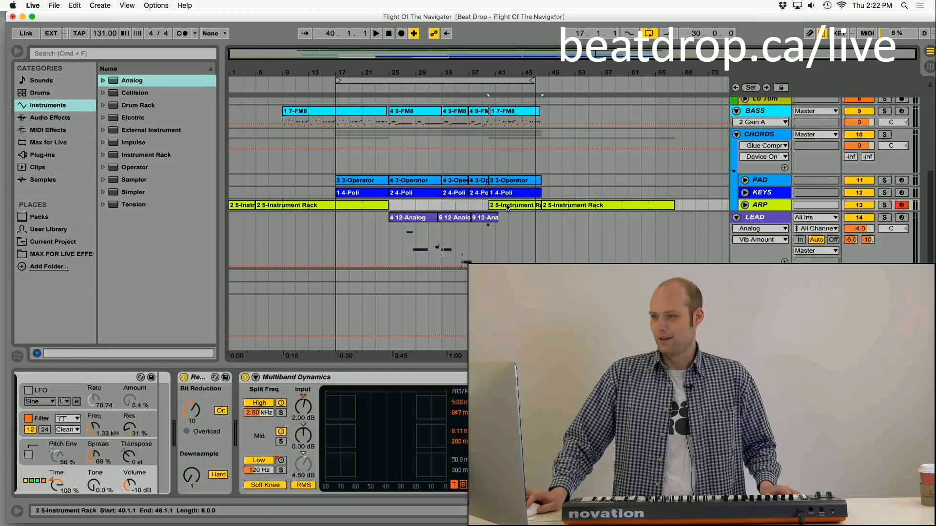
{"action": "scroll", "coordinate": [266, 436], "scroll_direction": "left", "scroll_amount": 10}
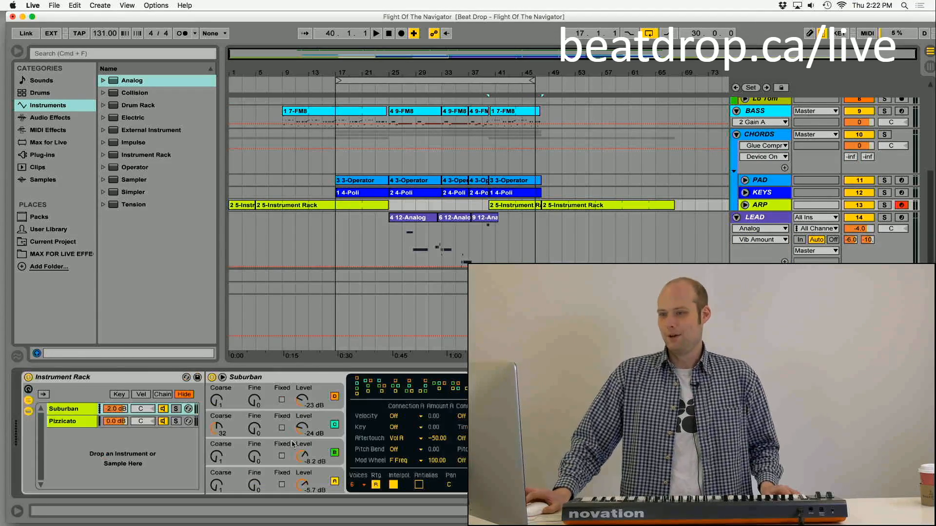
{"action": "left_click", "coordinate": [67, 422]}
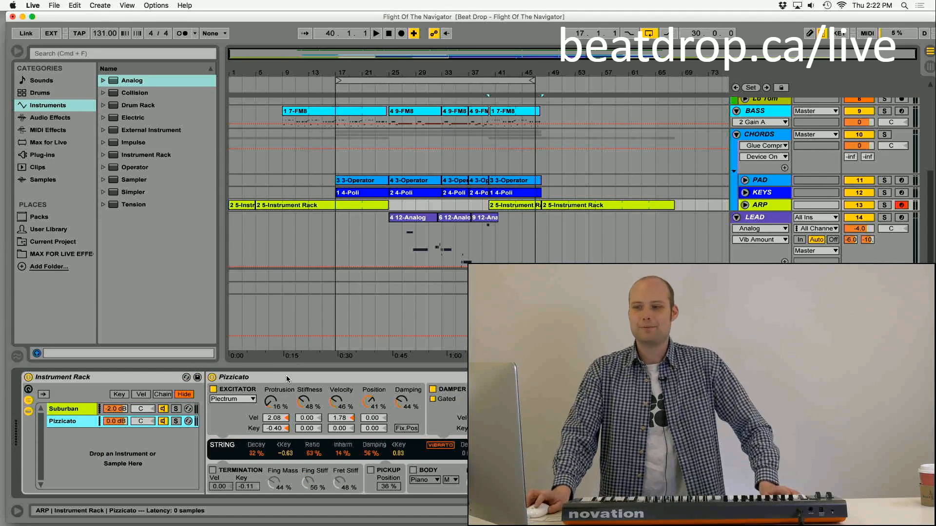
{"action": "left_click", "coordinate": [259, 381]}
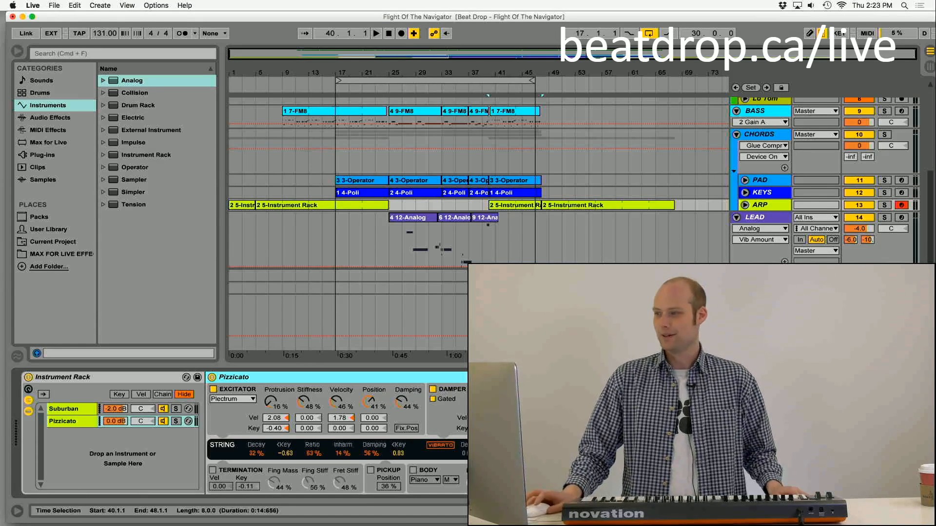
Play the arrangement from bar 9 on the KEYS track and stop playback around bar 32.
{"action": "scroll", "coordinate": [785, 234], "scroll_direction": "up", "scroll_amount": 10}
{"action": "scroll", "coordinate": [782, 234], "scroll_direction": "down", "scroll_amount": 10}
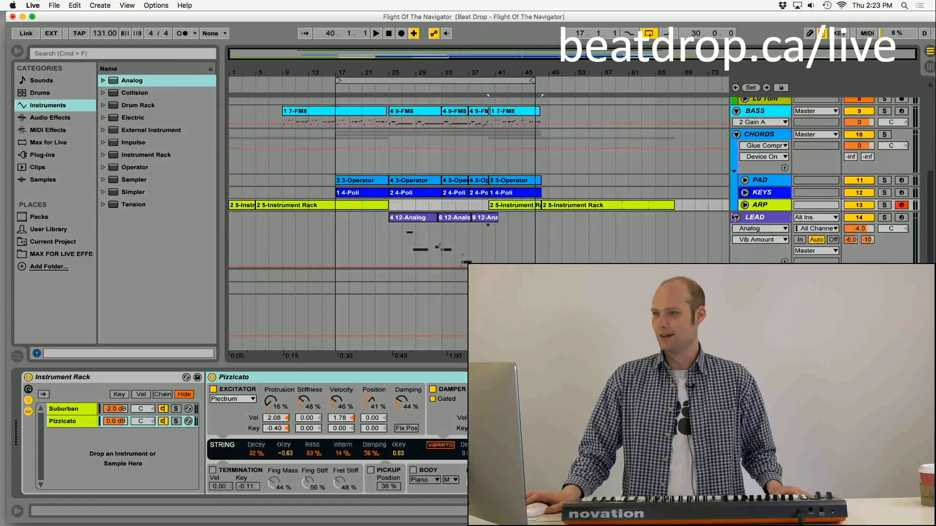
{"action": "left_click", "coordinate": [283, 194]}
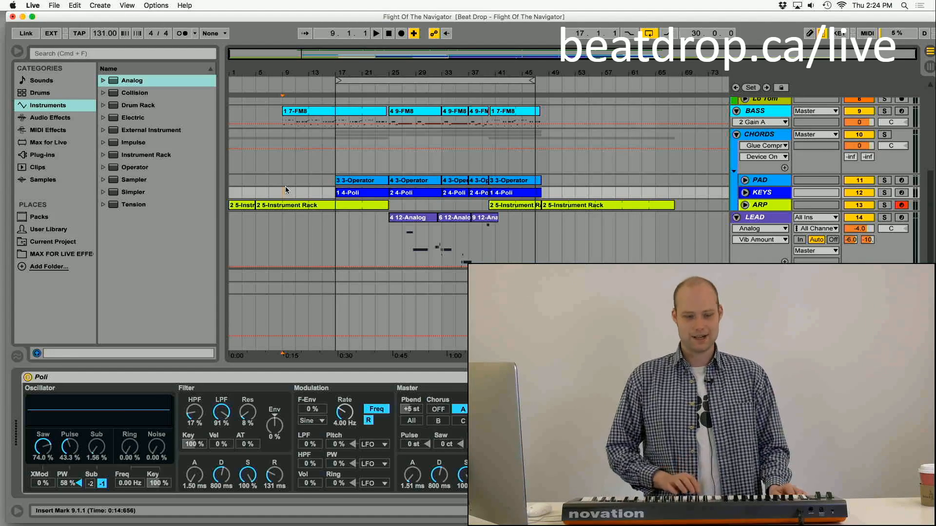
{"action": "key", "text": "space"}
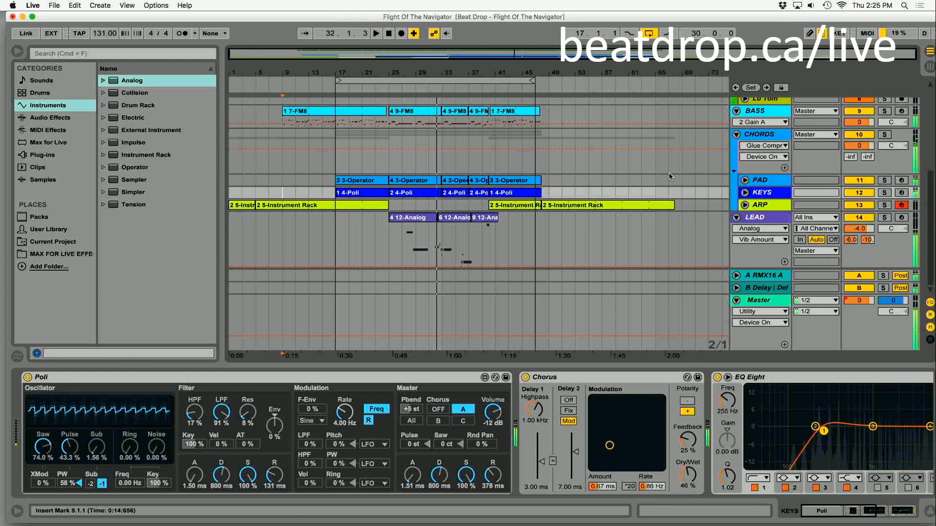
{"action": "key", "text": "space"}
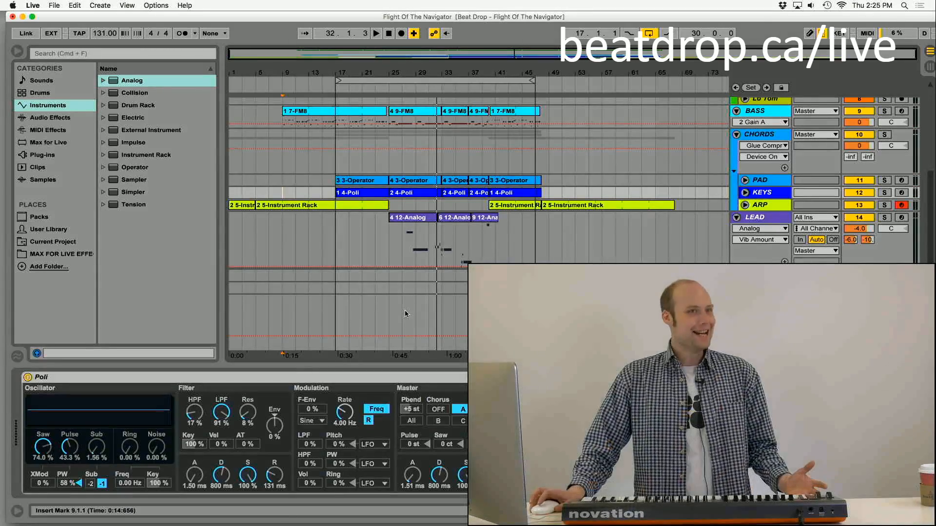
View the notes of the ARP clip starting at bar 5 and check the browser's MIDI Effects and Instruments categories.
{"action": "double_click", "coordinate": [291, 207]}
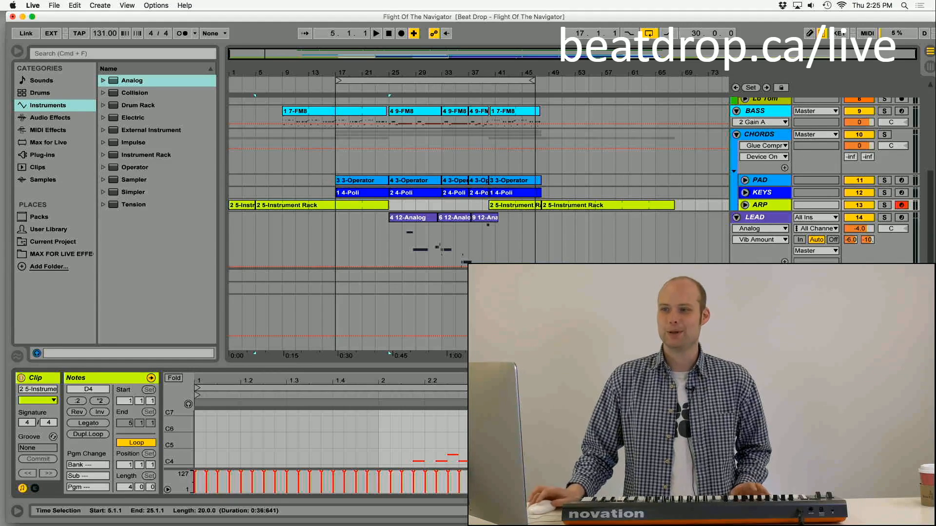
{"action": "left_click", "coordinate": [55, 134]}
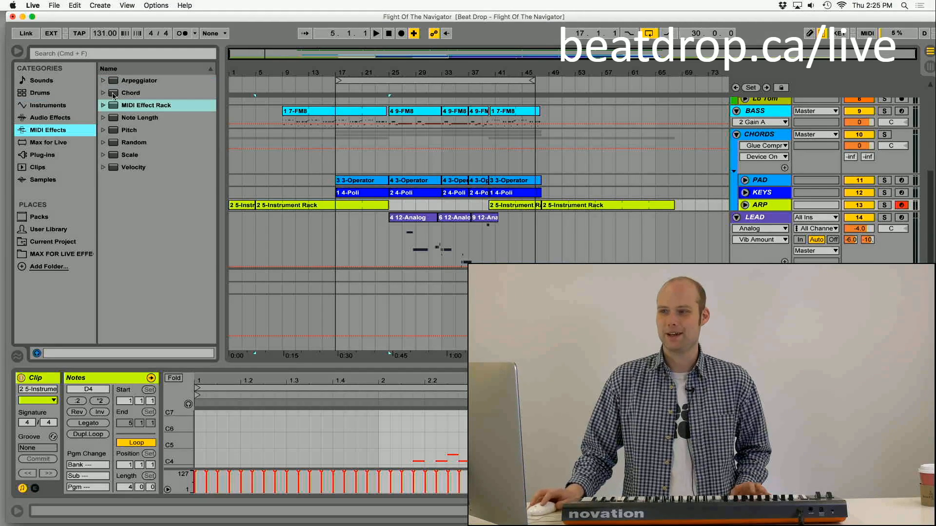
{"action": "left_click", "coordinate": [57, 108]}
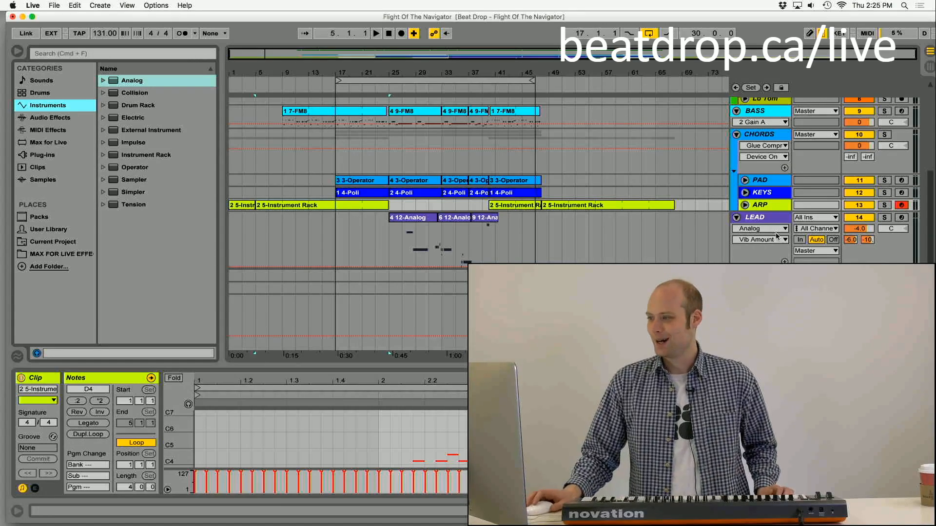
Unfold the ARP track in the arrangement.
{"action": "right_click", "coordinate": [745, 205]}
{"action": "key", "text": "Escape"}
{"action": "left_click", "coordinate": [745, 204]}
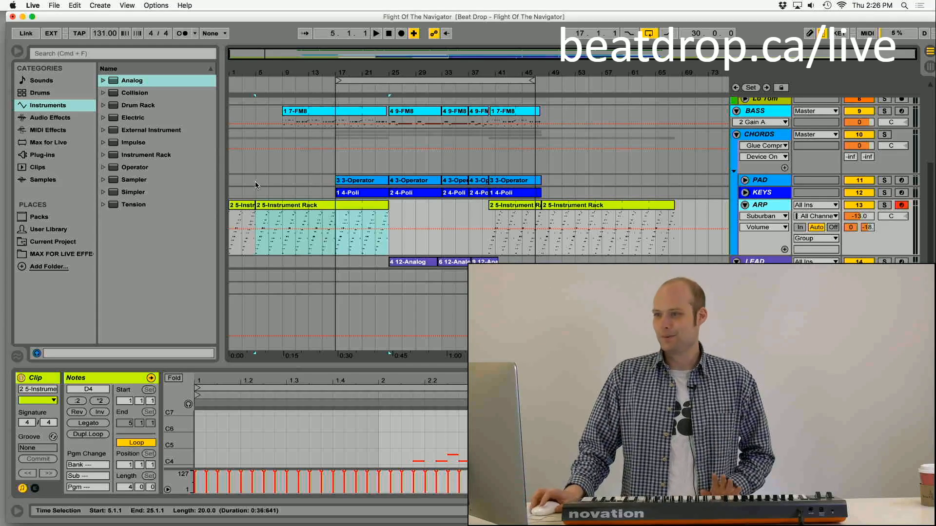
Solo the ARP track and play its Instrument Rack clip from bar 5.
{"action": "left_click", "coordinate": [306, 205]}
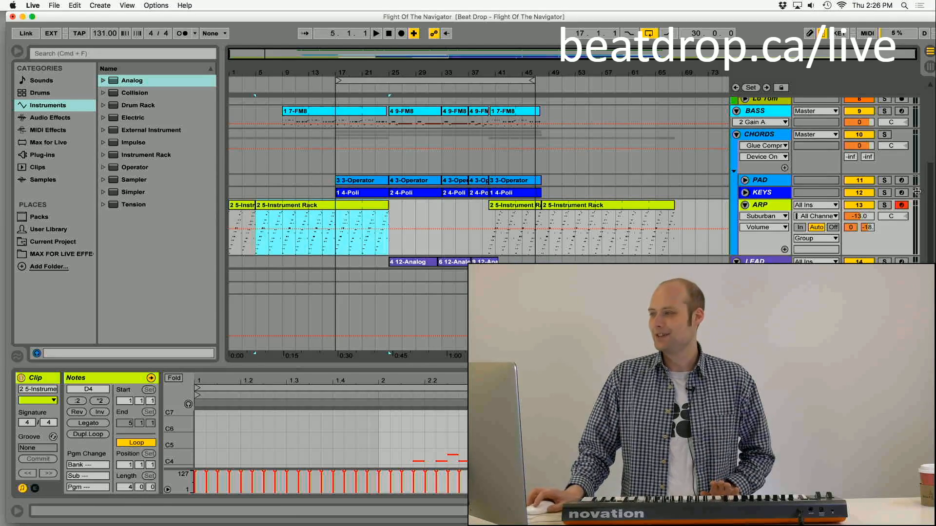
{"action": "left_click", "coordinate": [884, 205]}
{"action": "key", "text": "space"}
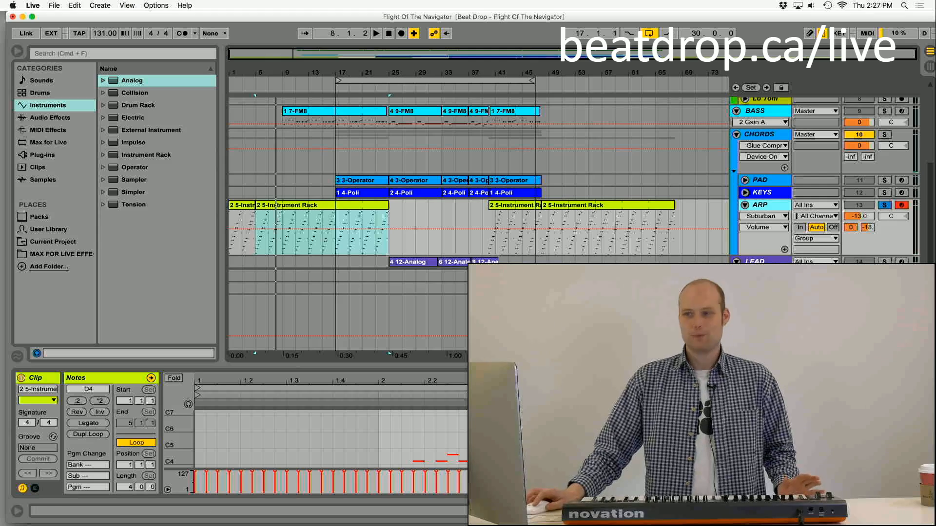
Toggle the Pizzicato chain's activator in the ARP track's Instrument Rack and display the Suburban chain's device.
{"action": "key", "text": "shift+Tab"}
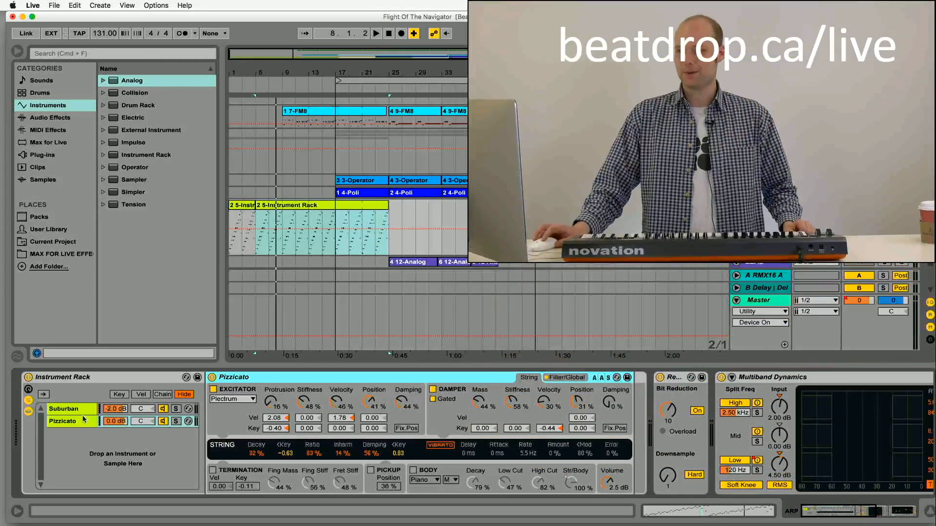
{"action": "left_click", "coordinate": [82, 411]}
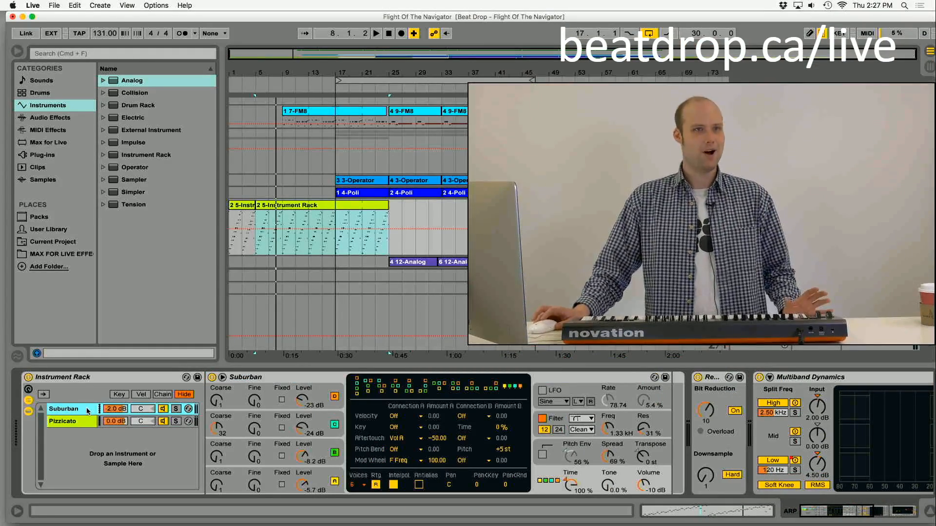
{"action": "left_click", "coordinate": [163, 422]}
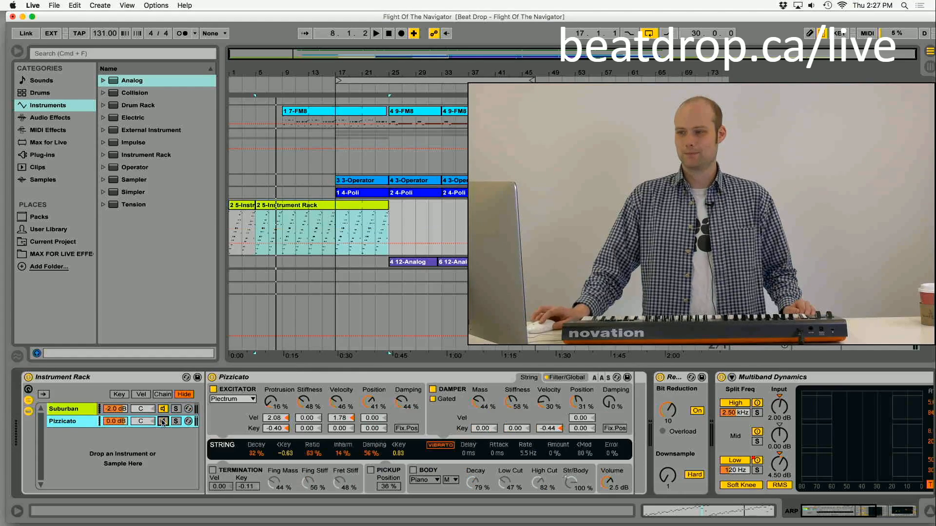
{"action": "left_click", "coordinate": [72, 410]}
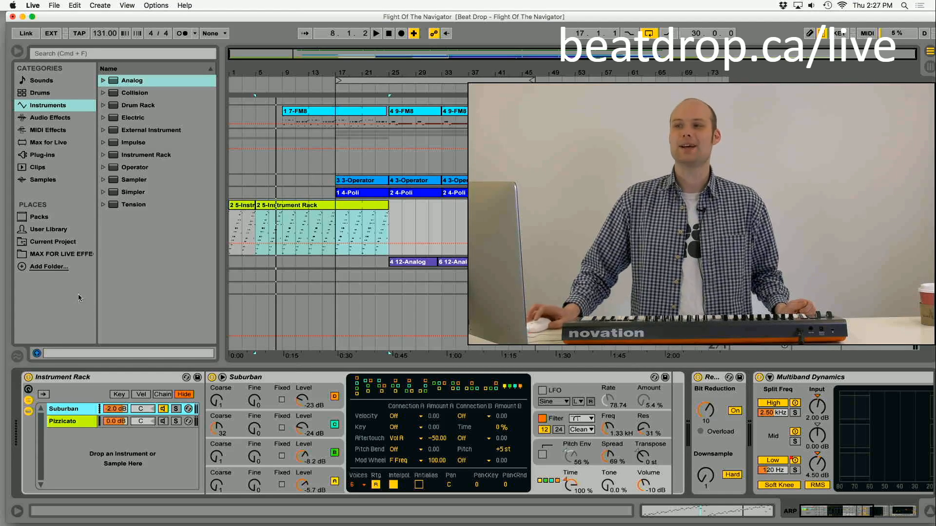
Find the Suburban.adg preset among Operator's Synth Keys presets and preview it.
{"action": "left_click", "coordinate": [105, 168]}
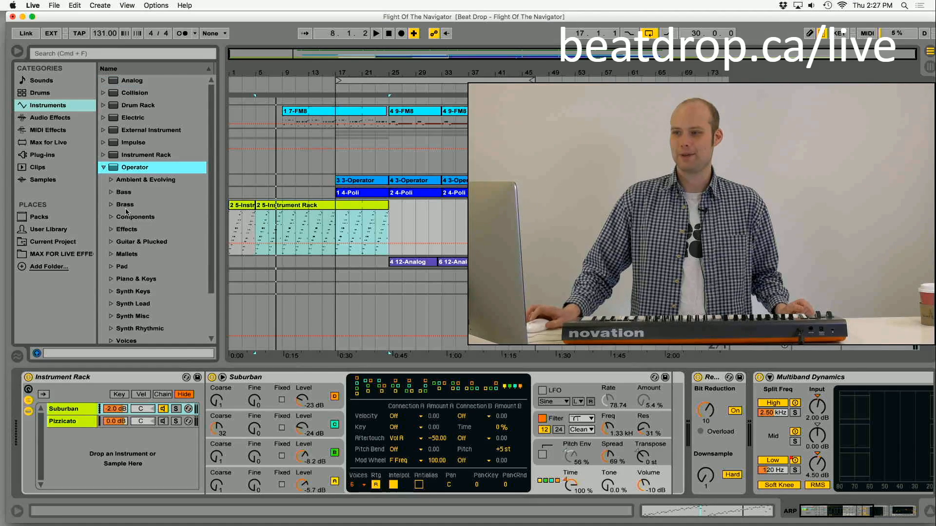
{"action": "scroll", "coordinate": [137, 234], "scroll_direction": "down", "scroll_amount": 3}
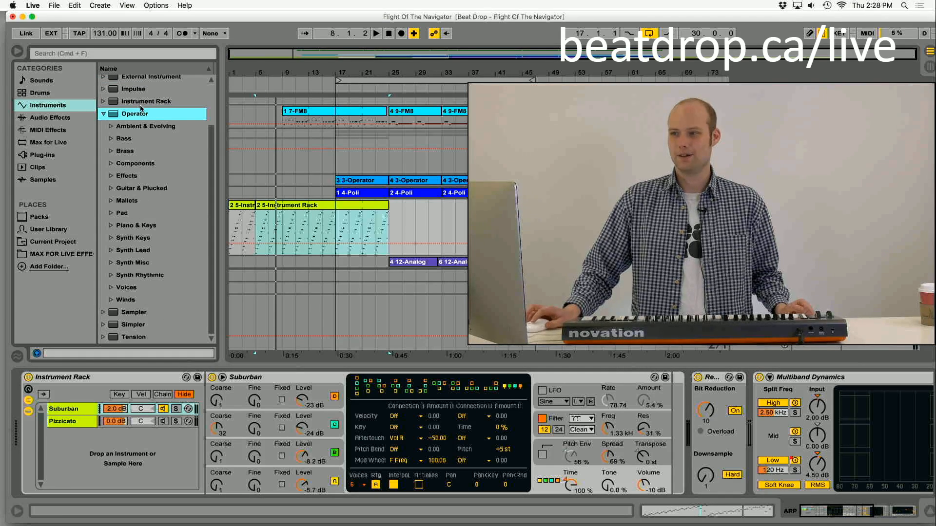
{"action": "left_click", "coordinate": [111, 239]}
{"action": "scroll", "coordinate": [122, 246], "scroll_direction": "down", "scroll_amount": 4}
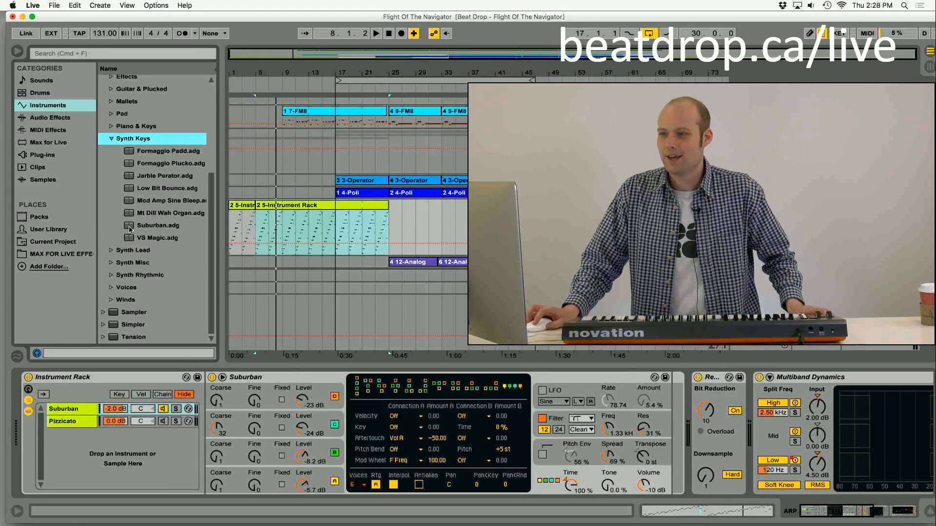
{"action": "left_click", "coordinate": [130, 230]}
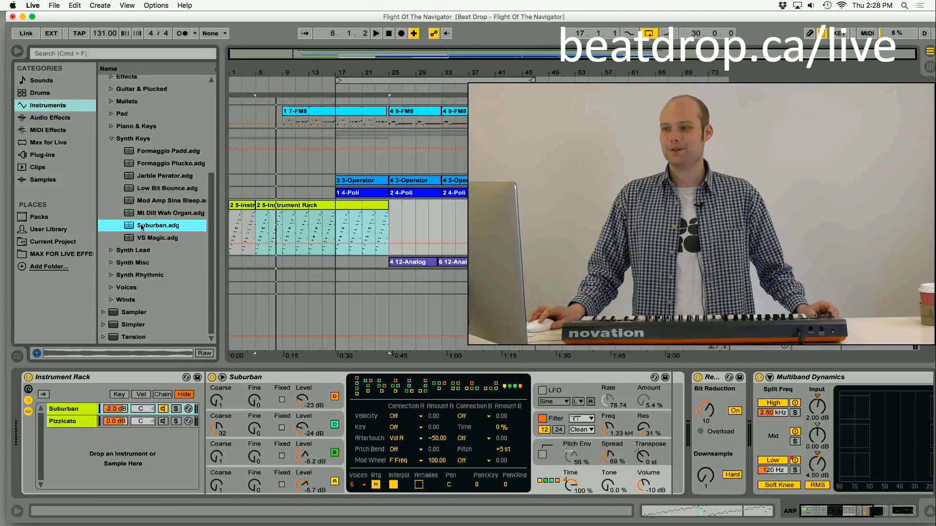
{"action": "right_click", "coordinate": [281, 382]}
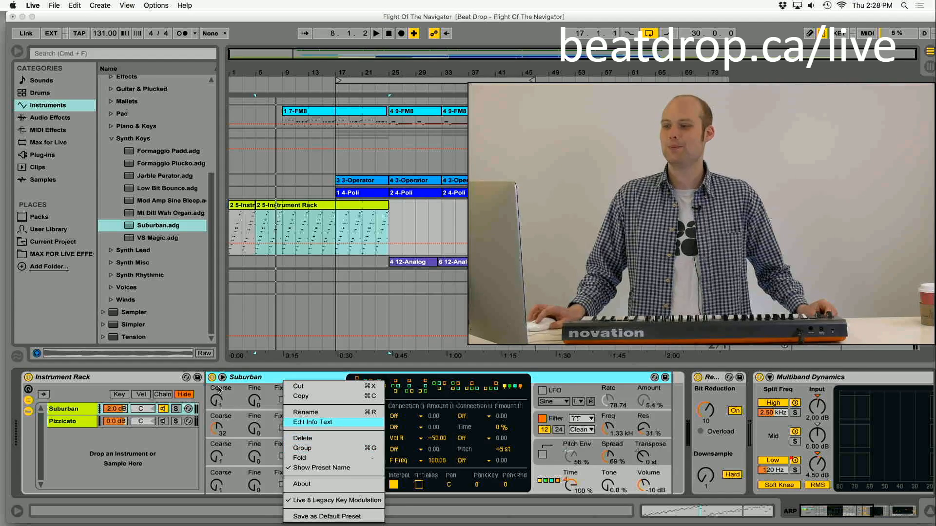
{"action": "left_click", "coordinate": [273, 381]}
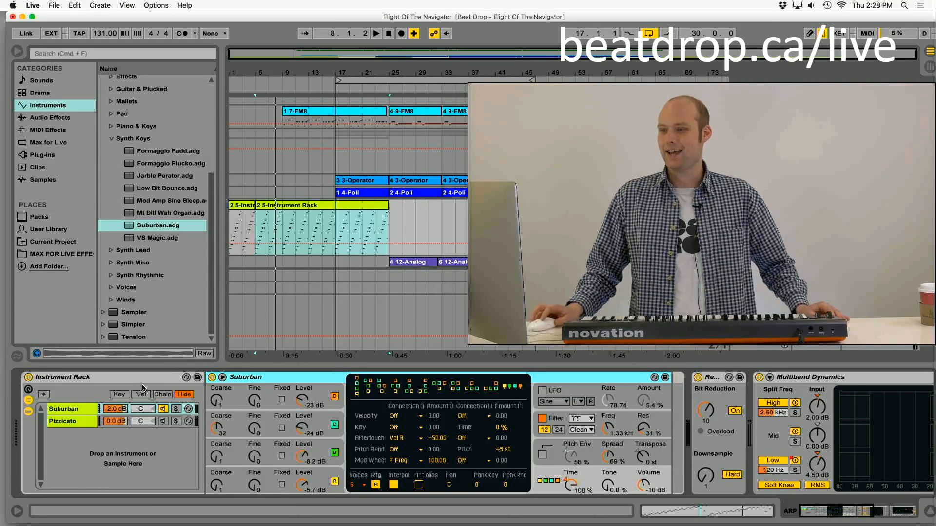
{"action": "left_click", "coordinate": [114, 377]}
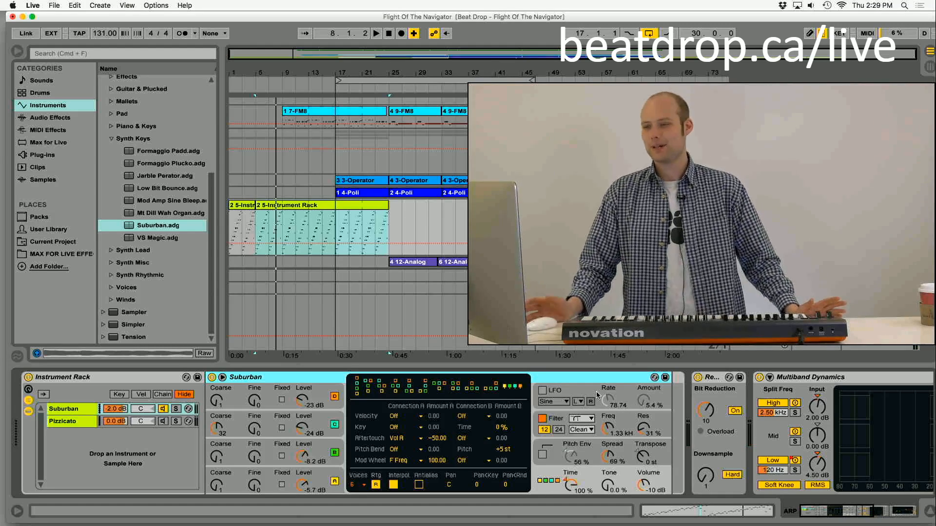
{"action": "right_click", "coordinate": [282, 381]}
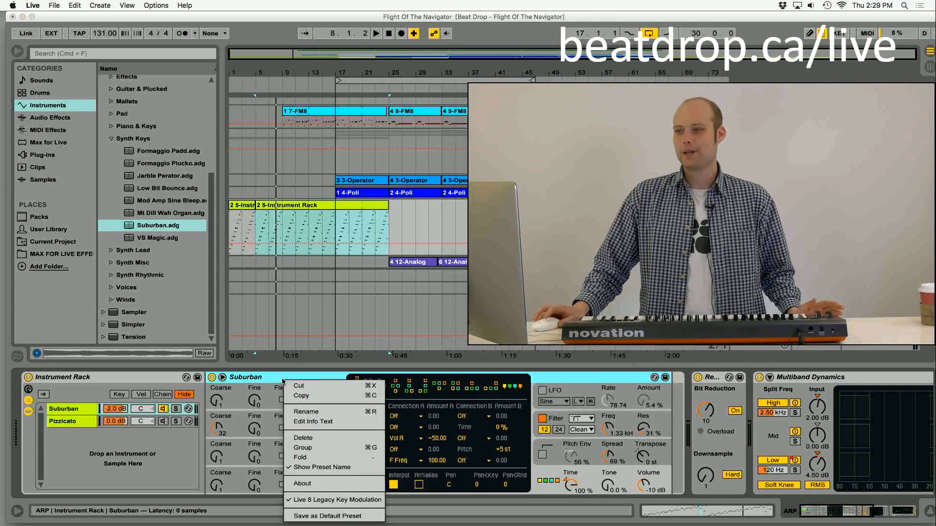
{"action": "left_click", "coordinate": [271, 378]}
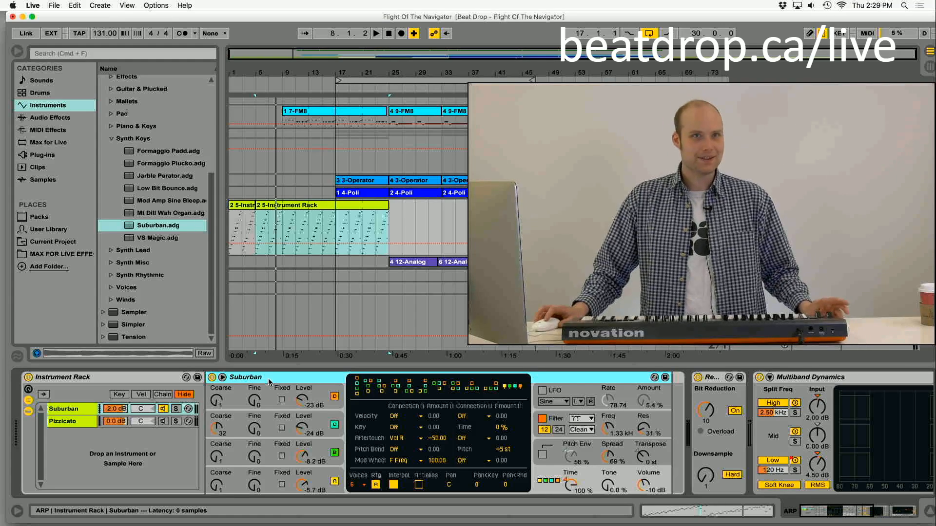
Display oscillator A's envelope and waveform partials in the Suburban device, and return to its global settings view.
{"action": "right_click", "coordinate": [269, 480]}
{"action": "left_click", "coordinate": [355, 492]}
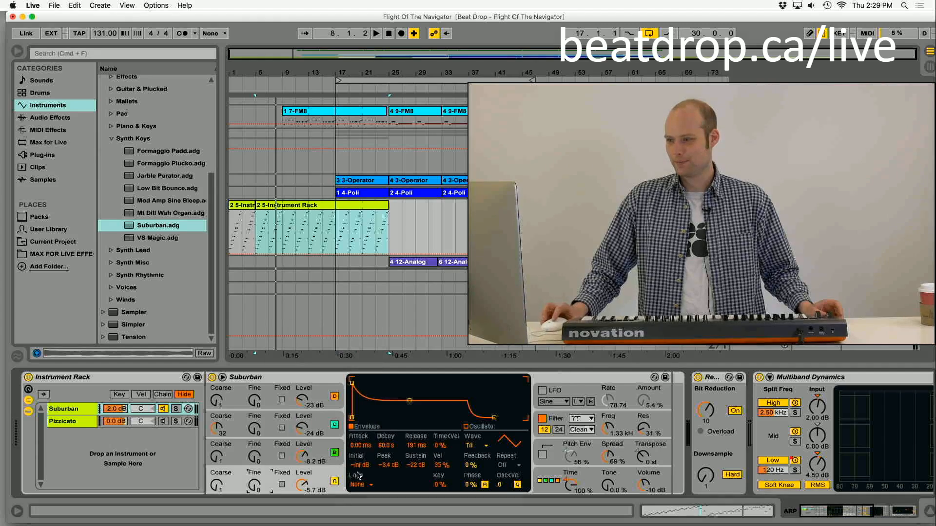
{"action": "left_click", "coordinate": [494, 430]}
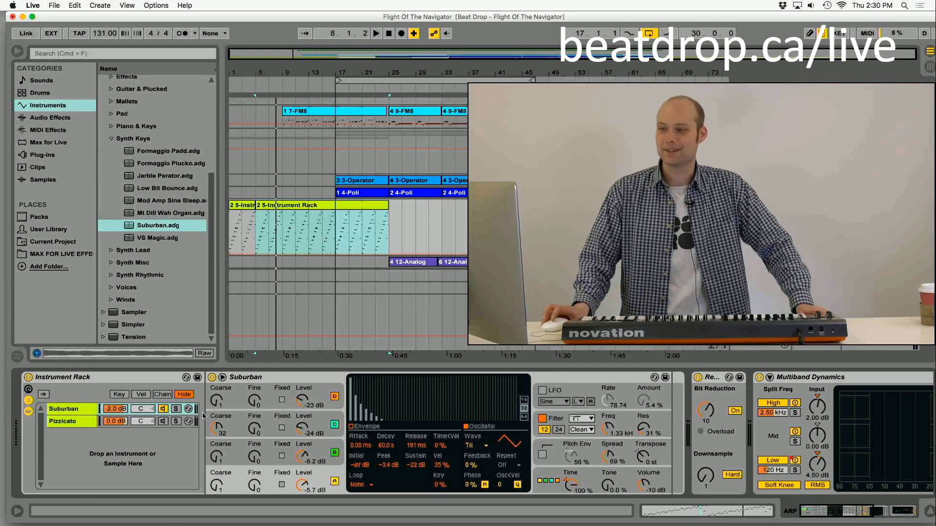
{"action": "left_click", "coordinate": [552, 493]}
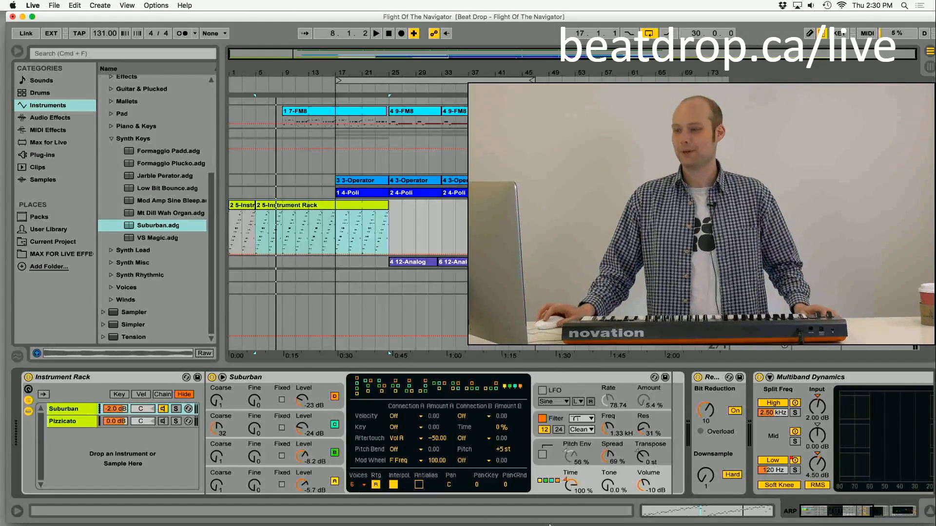
Toggle the Suburban device's oscillators to compare their sounds, leaving only oscillators A and B enabled.
{"action": "left_click", "coordinate": [334, 481]}
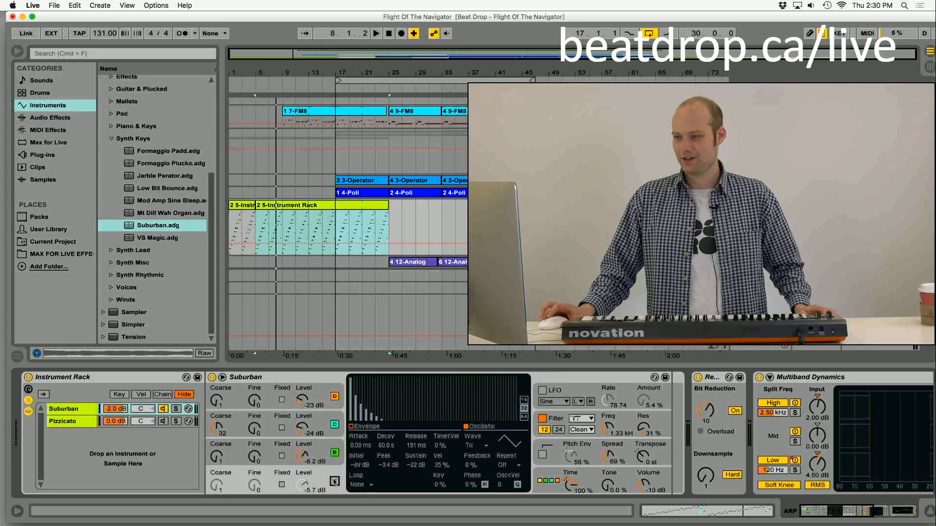
{"action": "left_click", "coordinate": [334, 425]}
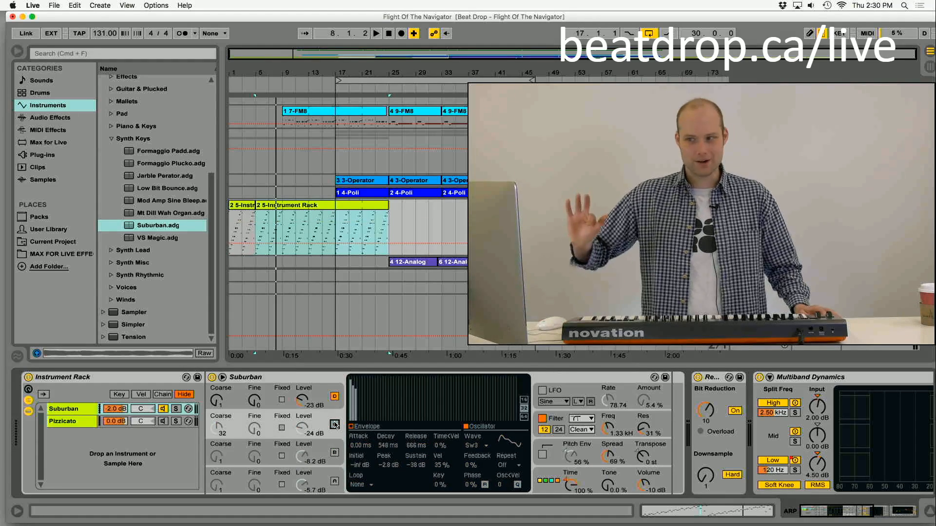
{"action": "left_click", "coordinate": [334, 429]}
{"action": "left_click", "coordinate": [335, 397]}
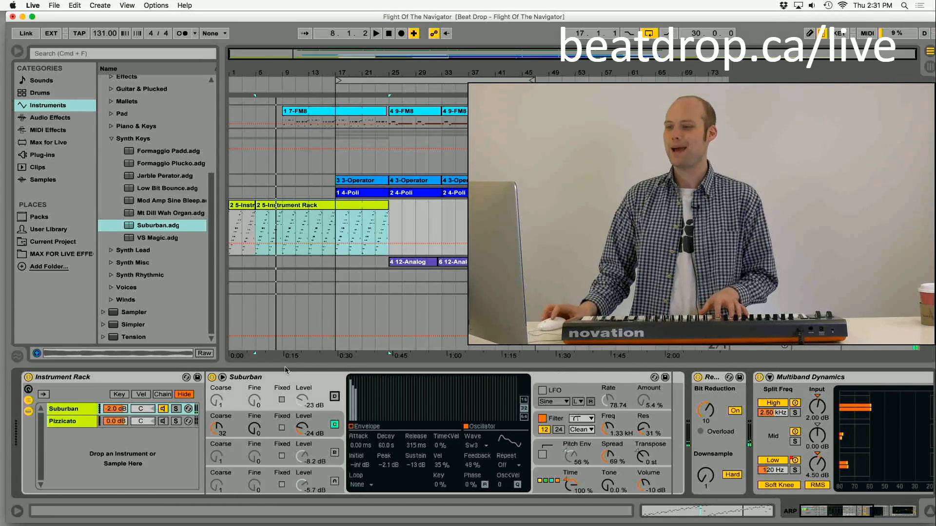
{"action": "left_click", "coordinate": [334, 452]}
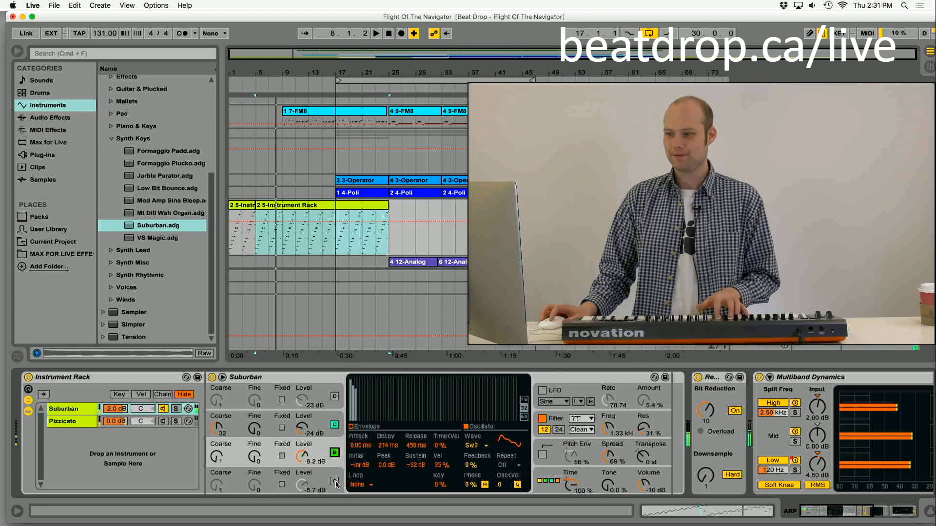
{"action": "left_click", "coordinate": [335, 425]}
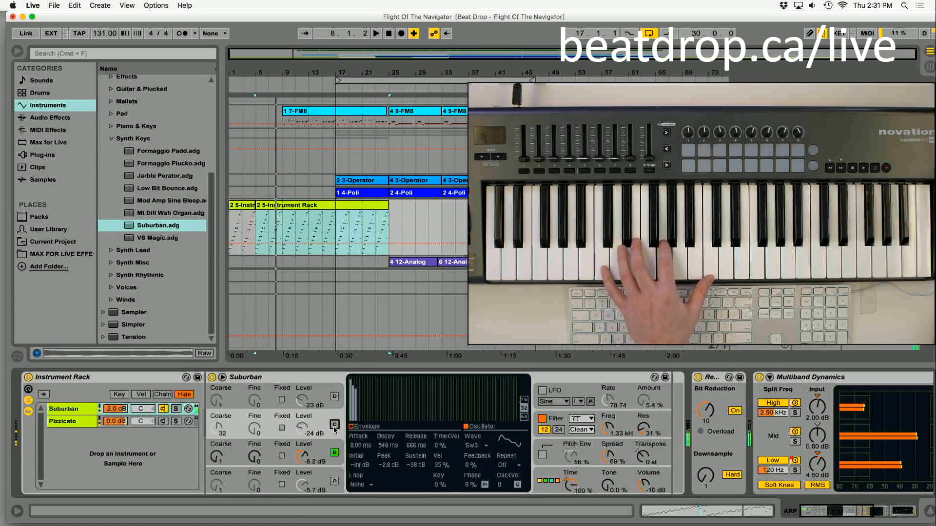
{"action": "left_click", "coordinate": [335, 481]}
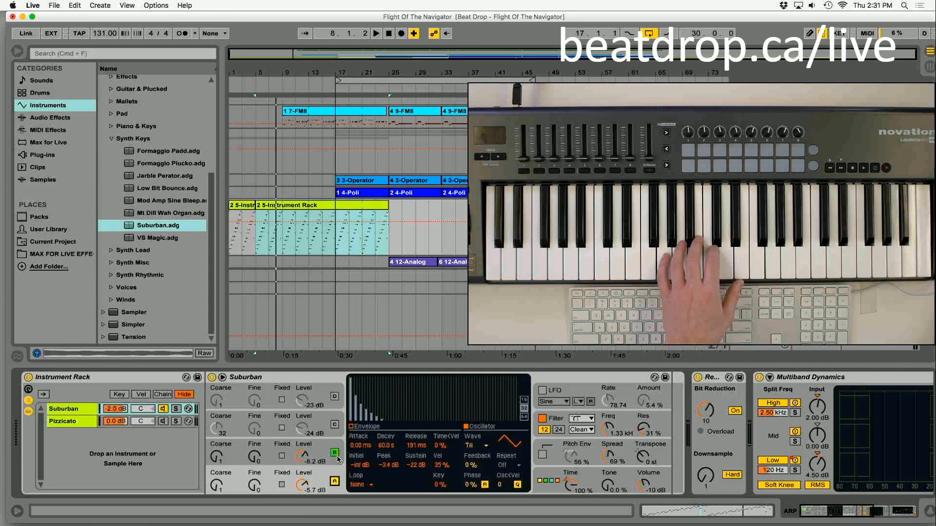
Show the Pizzicato chain's device in the Instrument Rack and switch back to the Suburban chain.
{"action": "left_click", "coordinate": [68, 422]}
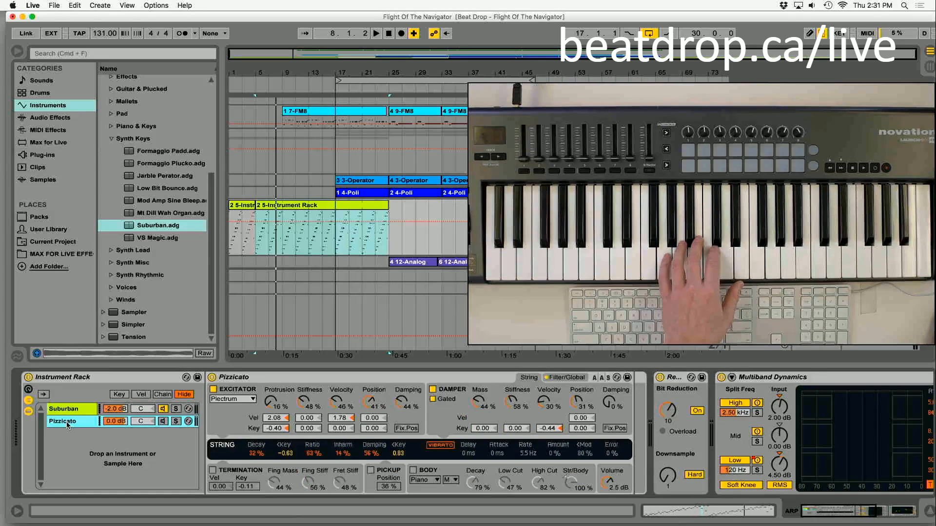
{"action": "left_click", "coordinate": [163, 411]}
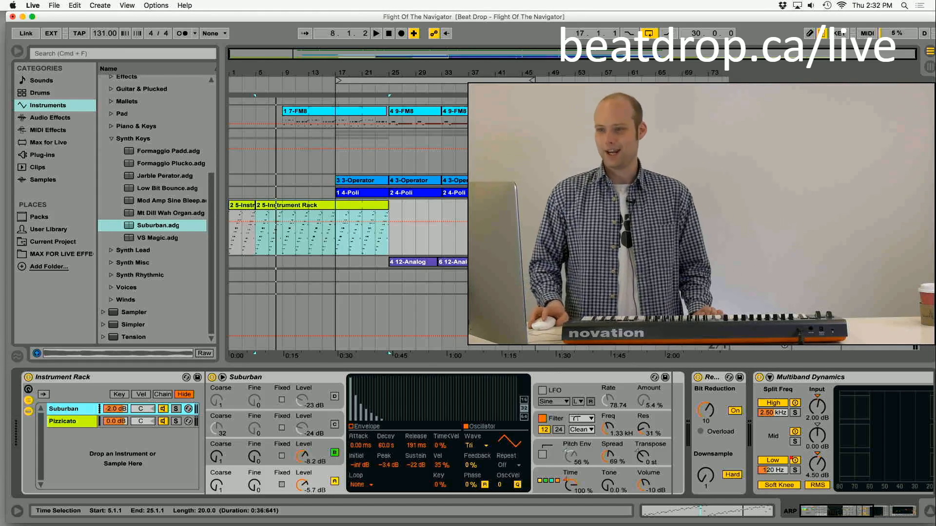
{"action": "left_click", "coordinate": [784, 205]}
{"action": "left_click", "coordinate": [784, 218]}
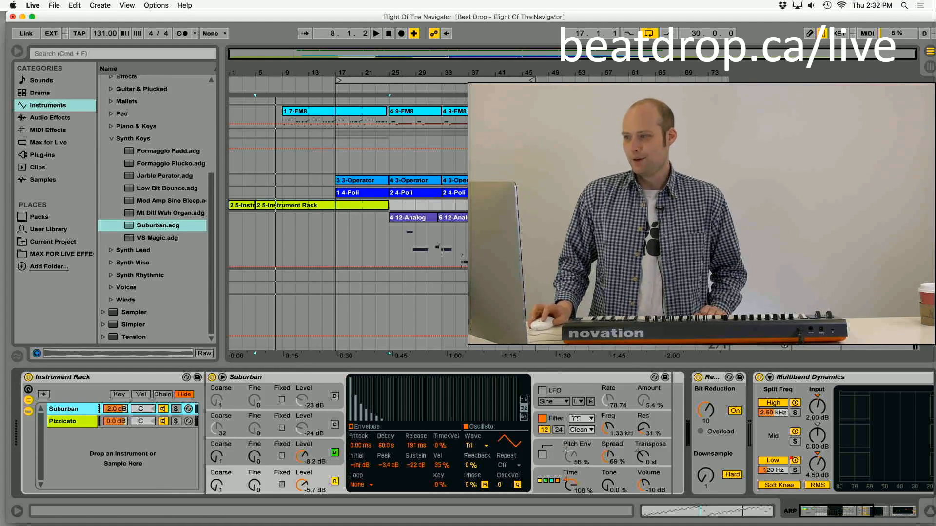
{"action": "left_click", "coordinate": [784, 218]}
{"action": "left_click", "coordinate": [784, 205]}
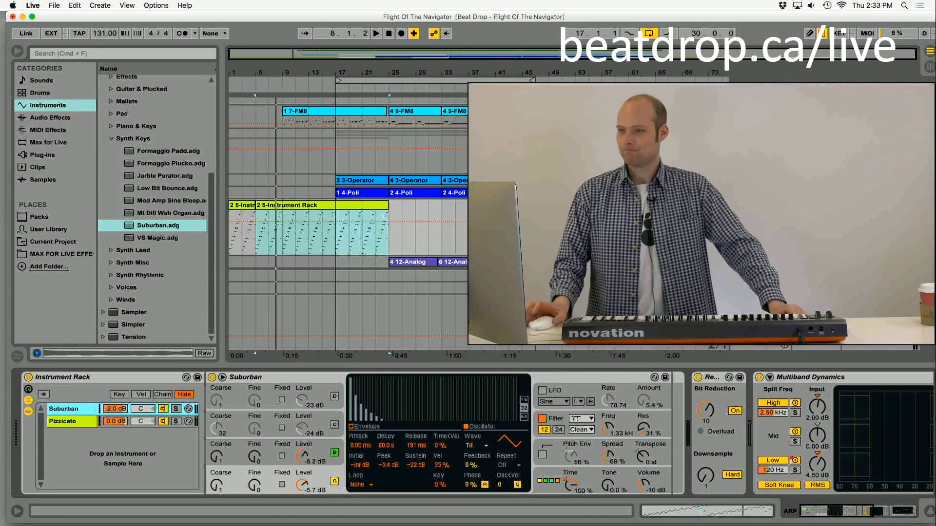
Unfold the LEAD and KEYS tracks in place of the ARP track and select the KEYS track's Poli device.
{"action": "left_click", "coordinate": [735, 205]}
{"action": "left_click", "coordinate": [735, 217]}
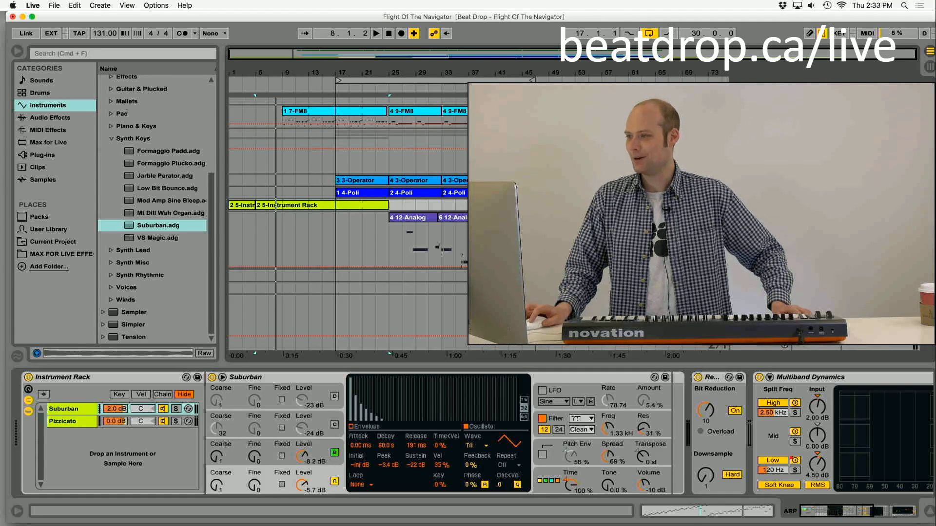
{"action": "left_click", "coordinate": [761, 193]}
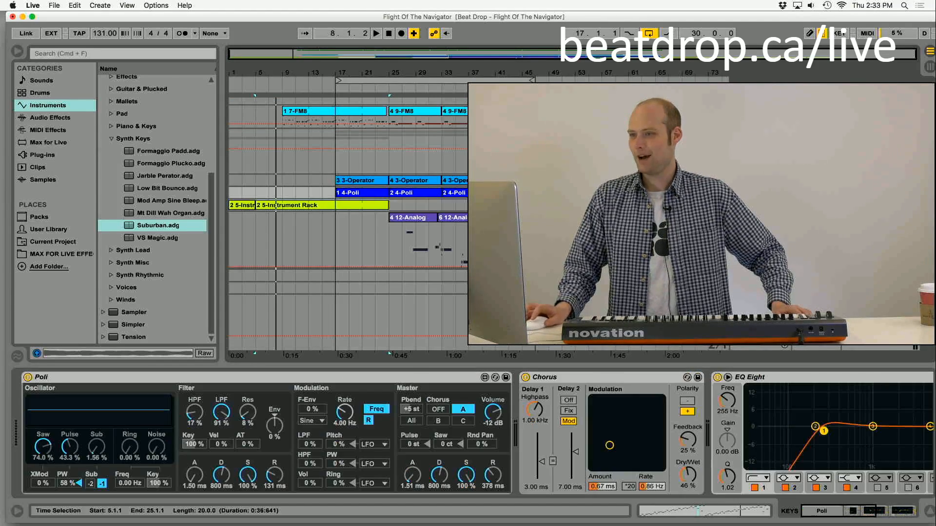
{"action": "left_click", "coordinate": [734, 193]}
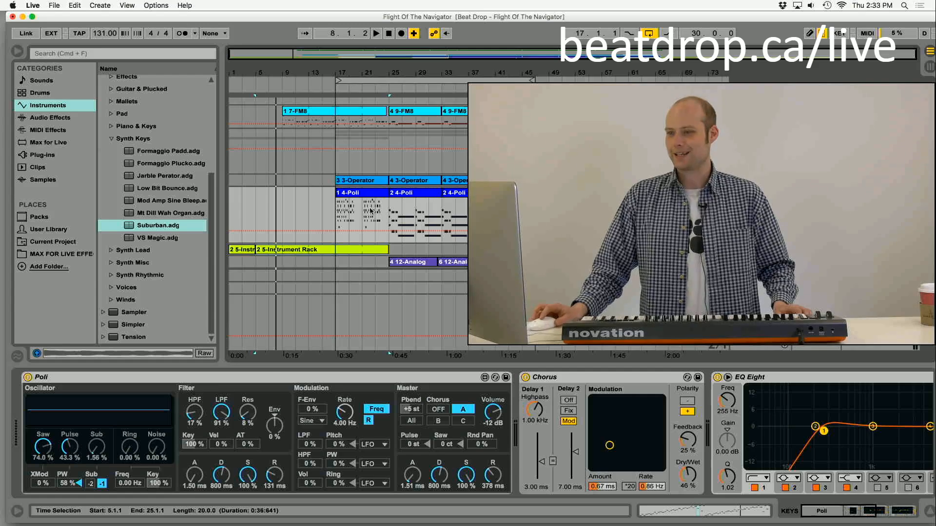
{"action": "left_click", "coordinate": [138, 379]}
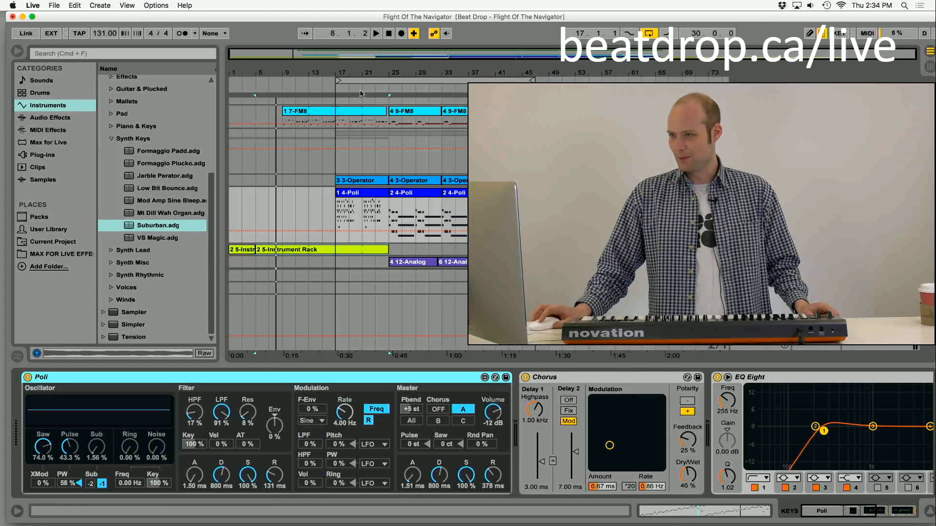
Set the insert mark at bar 17 on the CHORDS group track, play the arrangement from there and stop.
{"action": "left_click", "coordinate": [340, 151]}
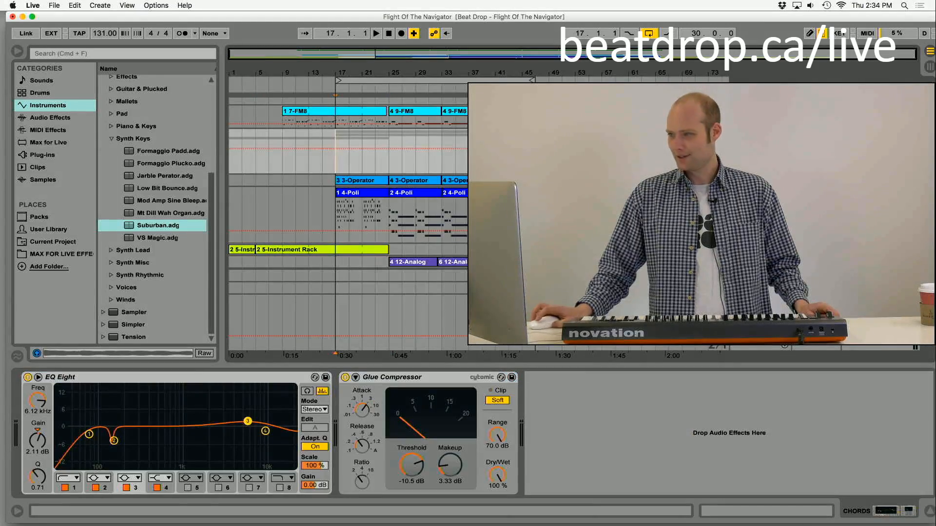
{"action": "key", "text": "space"}
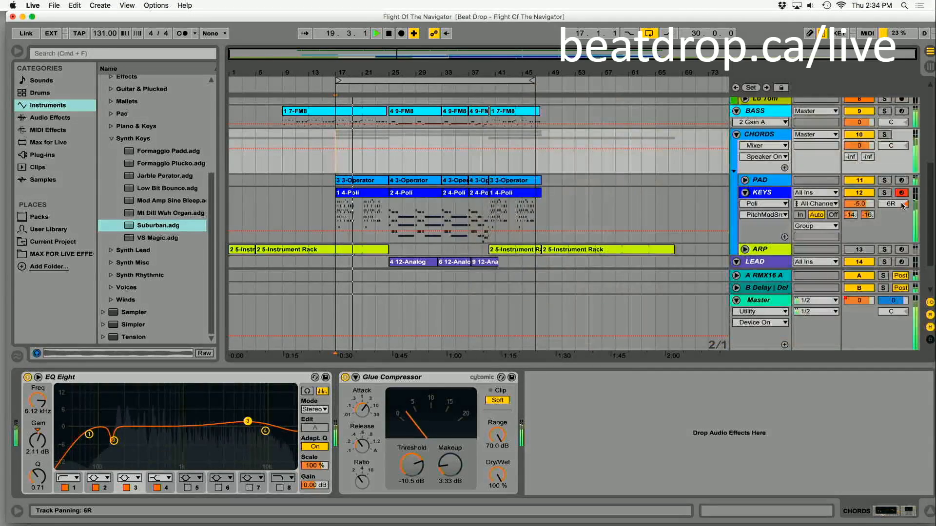
{"action": "key", "text": "space"}
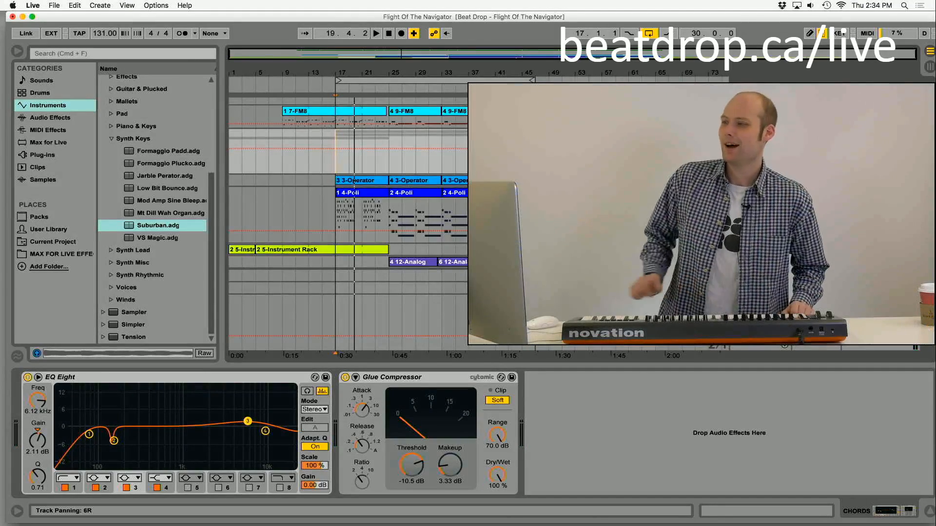
Unfold the PAD track and view its Operator clips alongside the KEYS and LEAD tracks.
{"action": "left_click", "coordinate": [735, 180]}
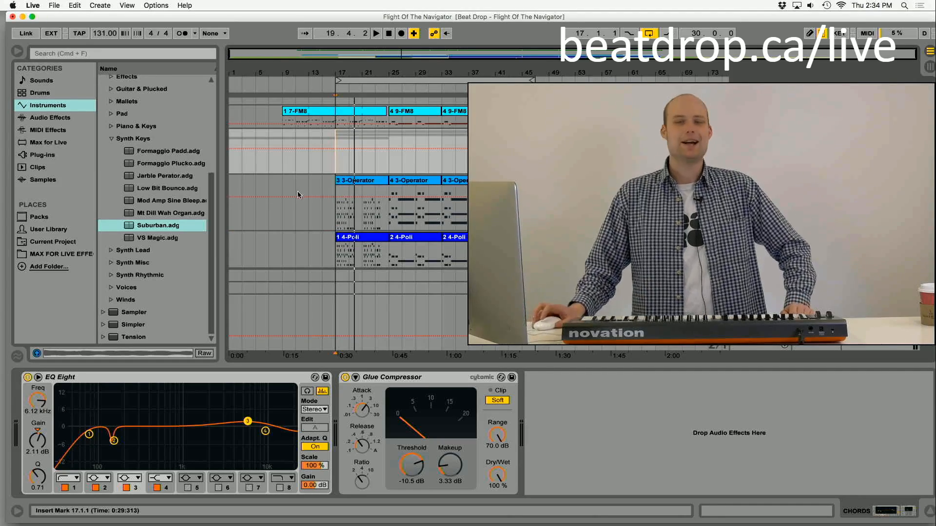
{"action": "scroll", "coordinate": [389, 220], "scroll_direction": "down", "scroll_amount": 5}
{"action": "scroll", "coordinate": [418, 232], "scroll_direction": "up", "scroll_amount": 1}
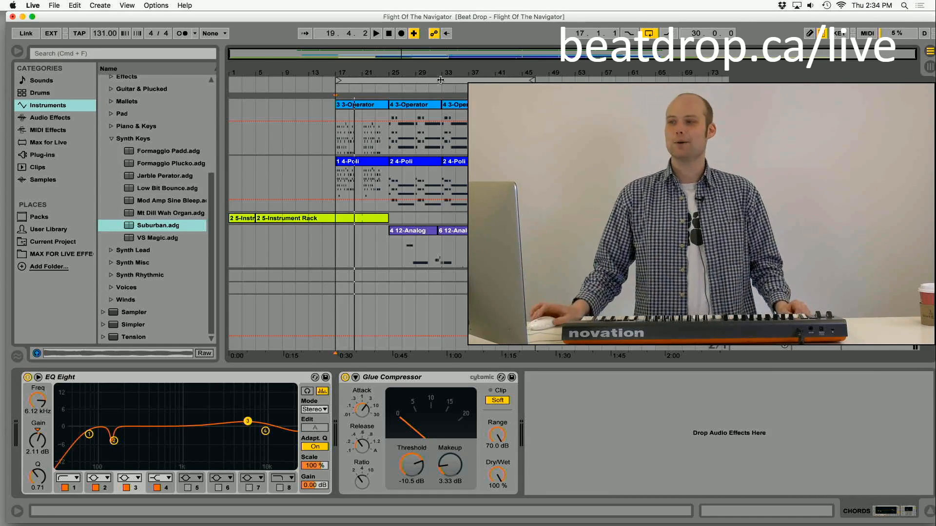
{"action": "scroll", "coordinate": [349, 219], "scroll_direction": "down", "scroll_amount": 1}
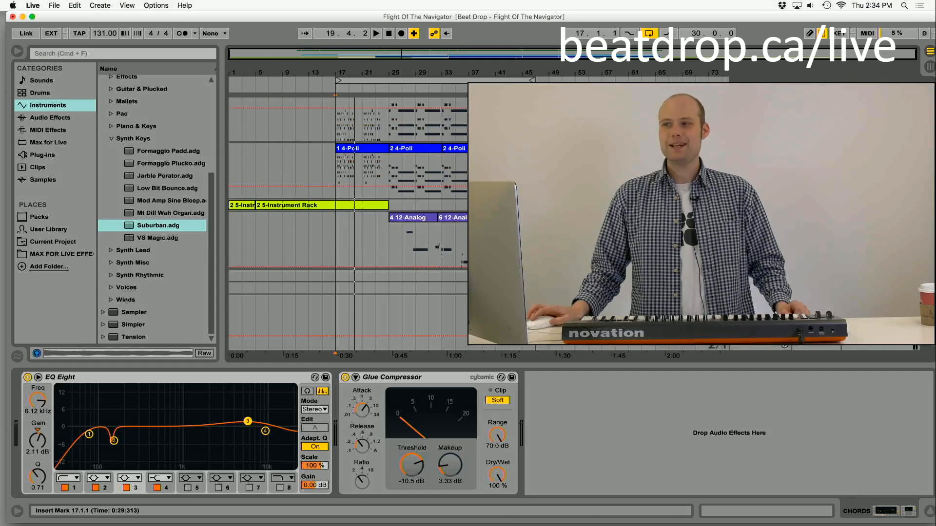
Look over the arrangement's tracks above and below the CHORDS group.
{"action": "scroll", "coordinate": [348, 219], "scroll_direction": "up", "scroll_amount": 6}
{"action": "scroll", "coordinate": [348, 219], "scroll_direction": "down", "scroll_amount": 5}
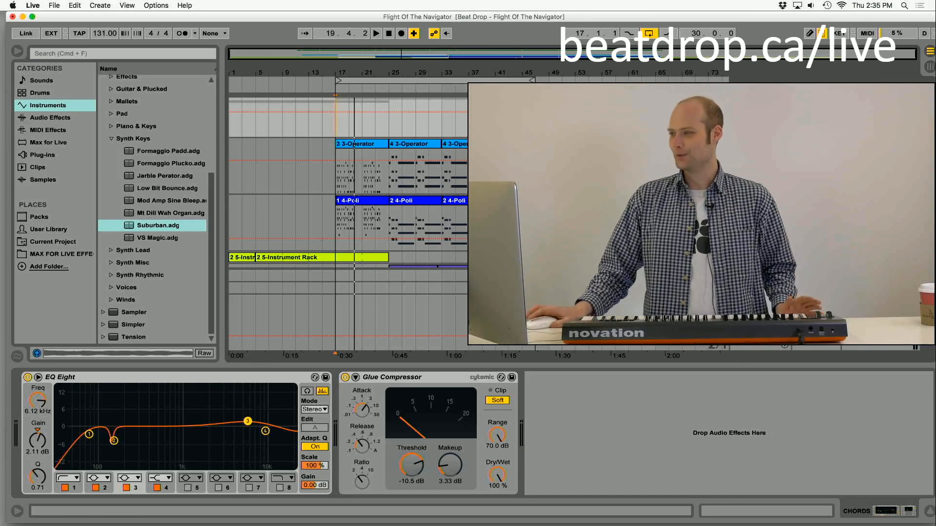
{"action": "scroll", "coordinate": [348, 214], "scroll_direction": "up", "scroll_amount": 5}
{"action": "scroll", "coordinate": [348, 215], "scroll_direction": "down", "scroll_amount": 5}
{"action": "scroll", "coordinate": [348, 214], "scroll_direction": "up", "scroll_amount": 5}
{"action": "scroll", "coordinate": [348, 215], "scroll_direction": "down", "scroll_amount": 4}
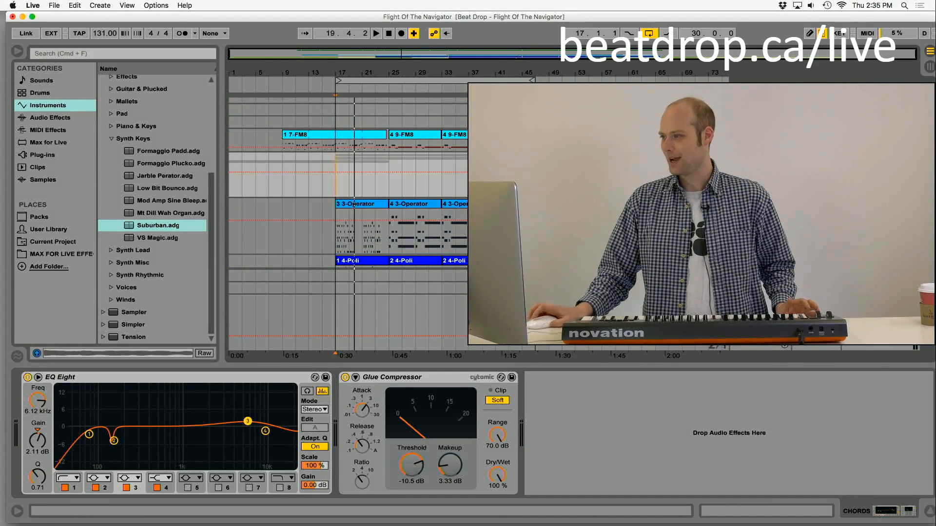
{"action": "scroll", "coordinate": [348, 215], "scroll_direction": "down", "scroll_amount": 3}
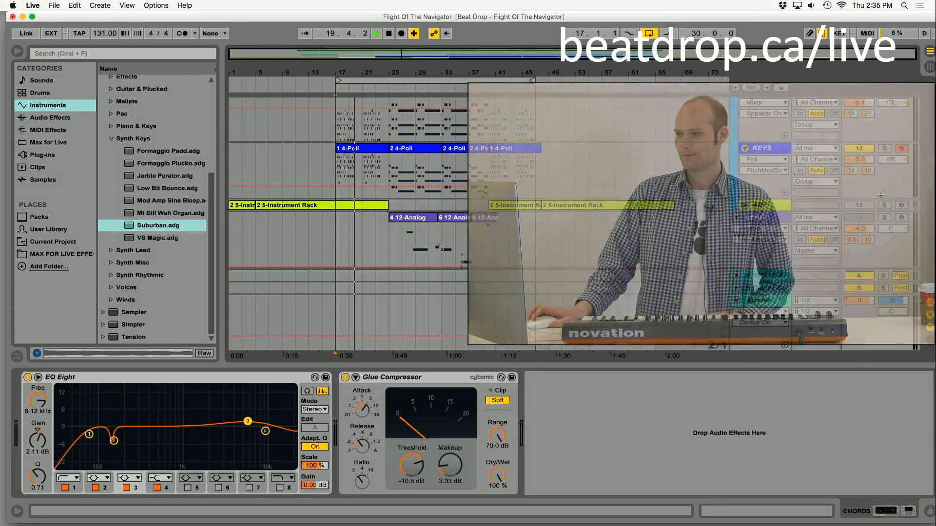
Play the arrangement from bar 17 while looking over the tracks from DRUMS down to LEAD, and stop playback.
{"action": "key", "text": "space"}
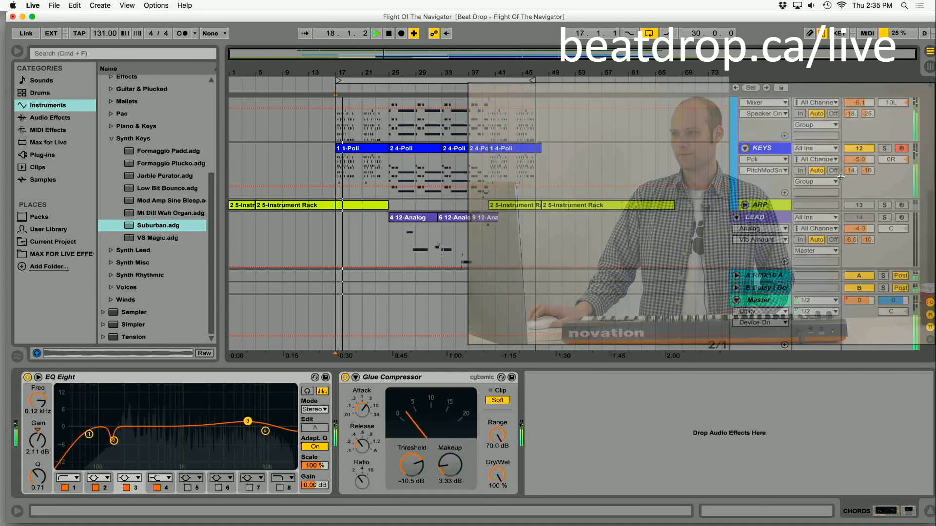
{"action": "scroll", "coordinate": [827, 163], "scroll_direction": "up", "scroll_amount": 5}
{"action": "scroll", "coordinate": [827, 162], "scroll_direction": "down", "scroll_amount": 5}
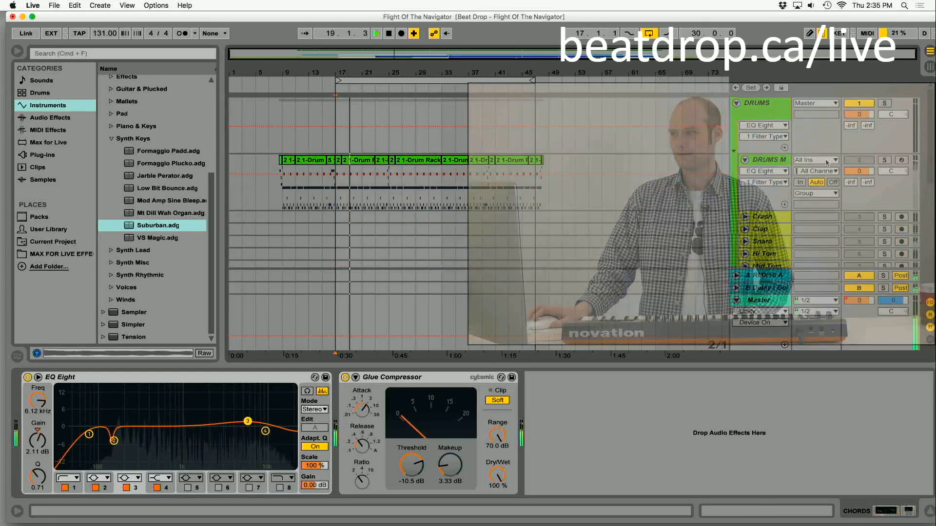
{"action": "scroll", "coordinate": [827, 162], "scroll_direction": "down", "scroll_amount": 6}
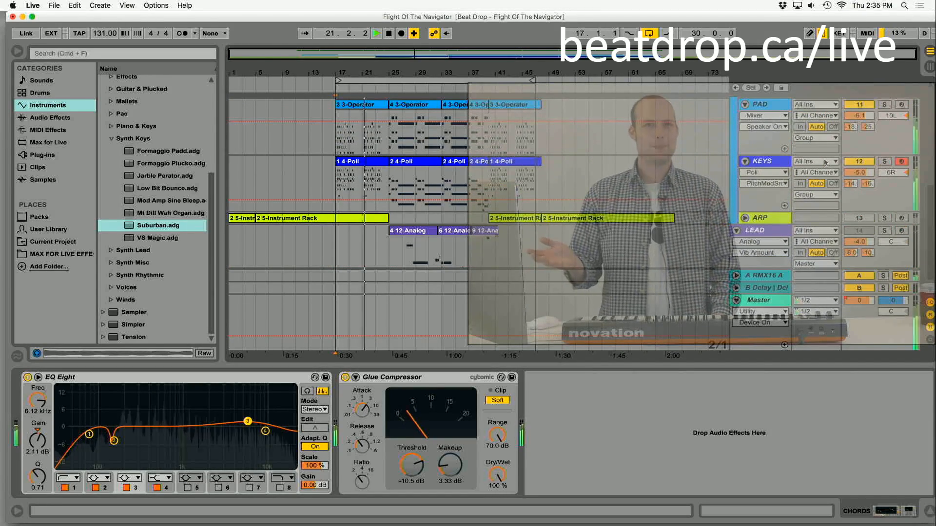
{"action": "key", "text": "space"}
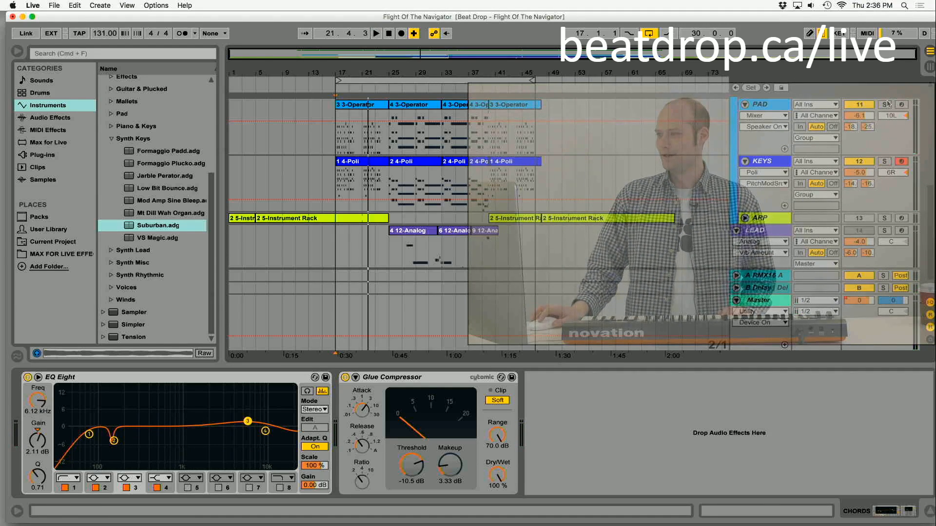
Play the arrangement from bar 17 several times to hear how the PAD and KEYS chords combine, and stop playback.
{"action": "key", "text": "space"}
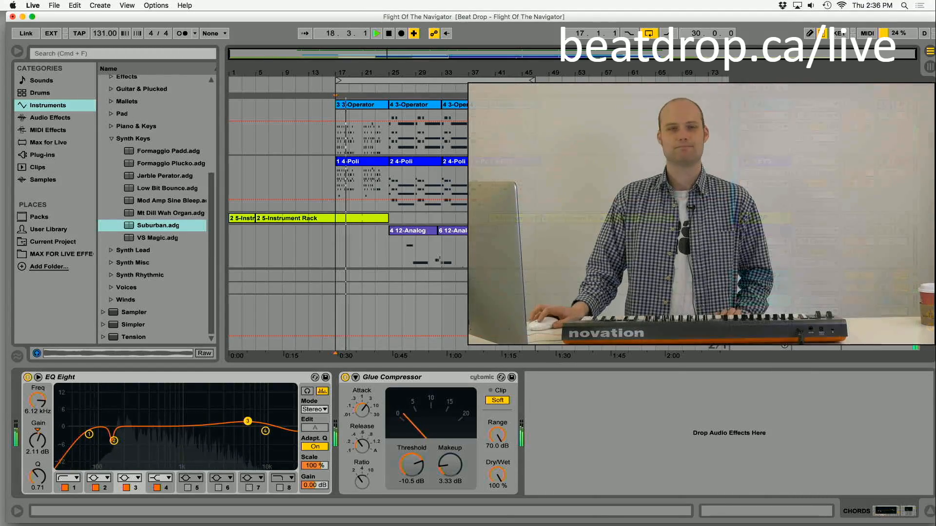
{"action": "key", "text": "space"}
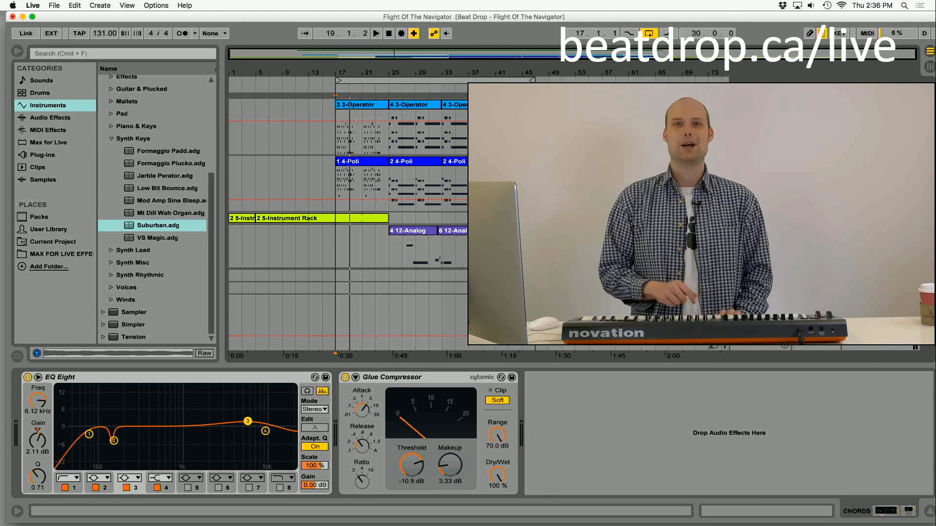
{"action": "key", "text": "space"}
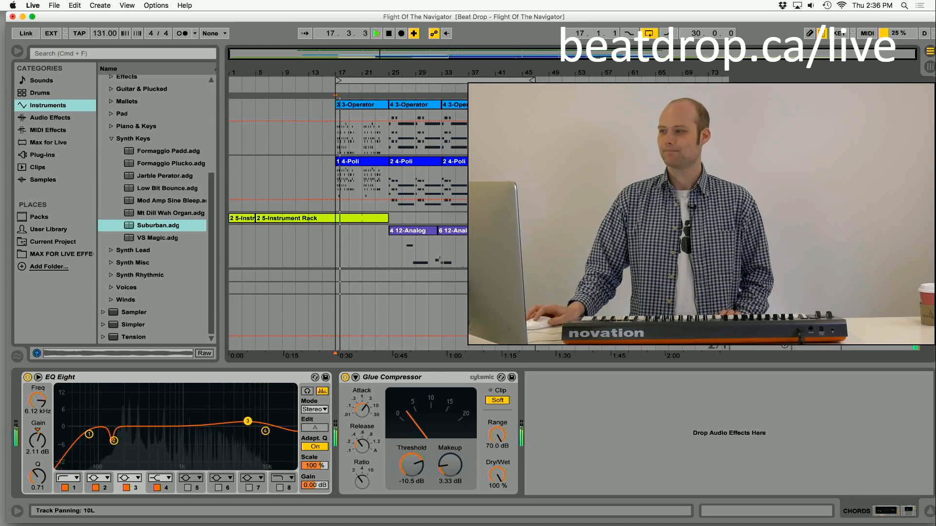
{"action": "key", "text": "space"}
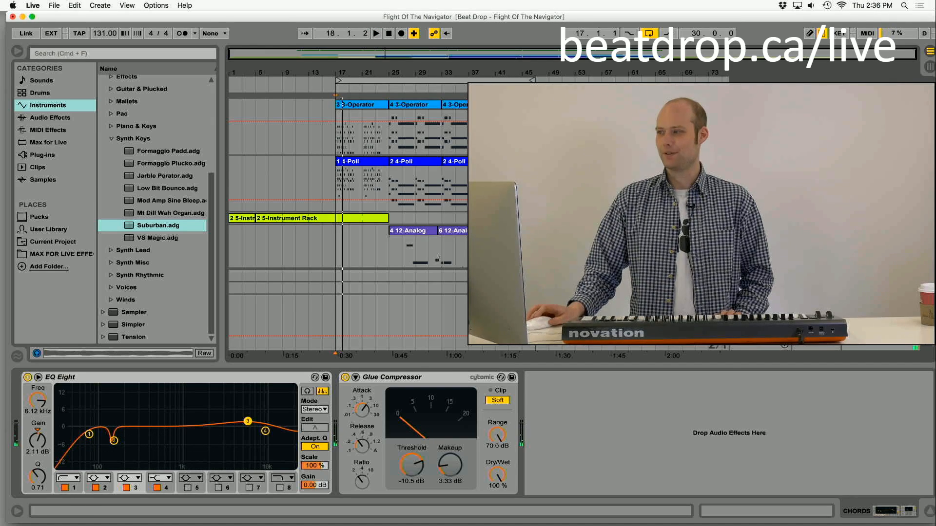
{"action": "key", "text": "space"}
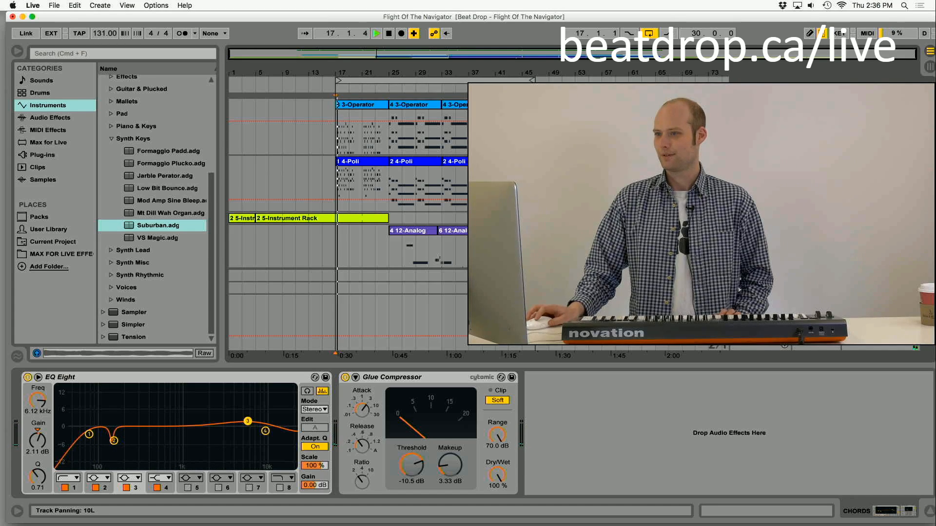
{"action": "key", "text": "space"}
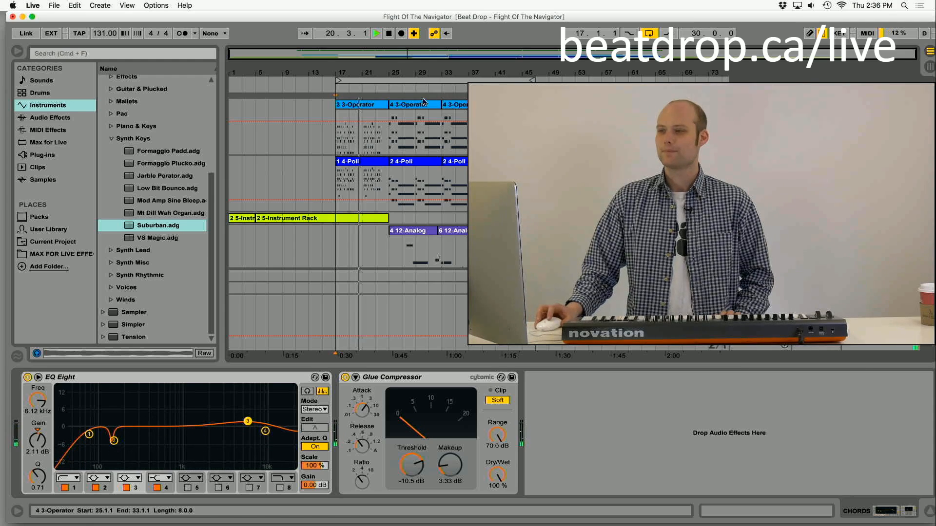
{"action": "key", "text": "space"}
{"action": "key", "text": "space"}
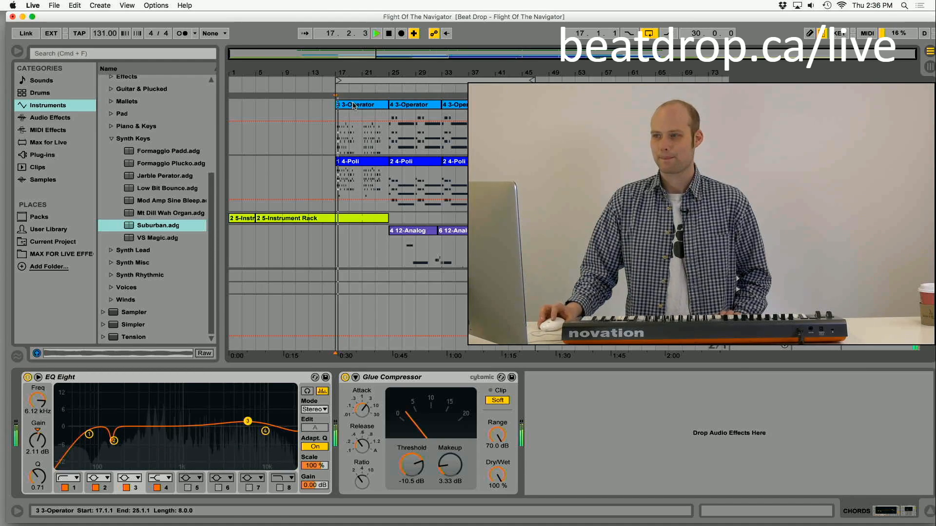
{"action": "key", "text": "space"}
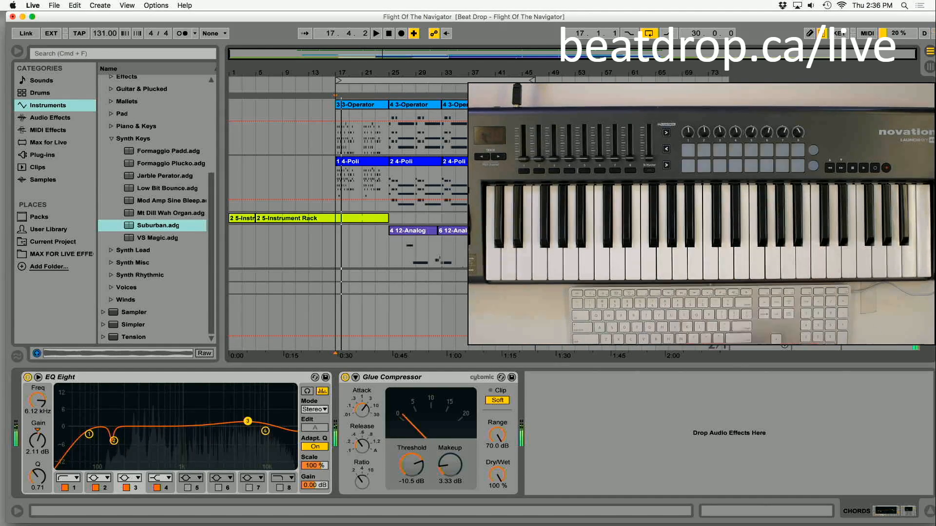
{"action": "key", "text": "space"}
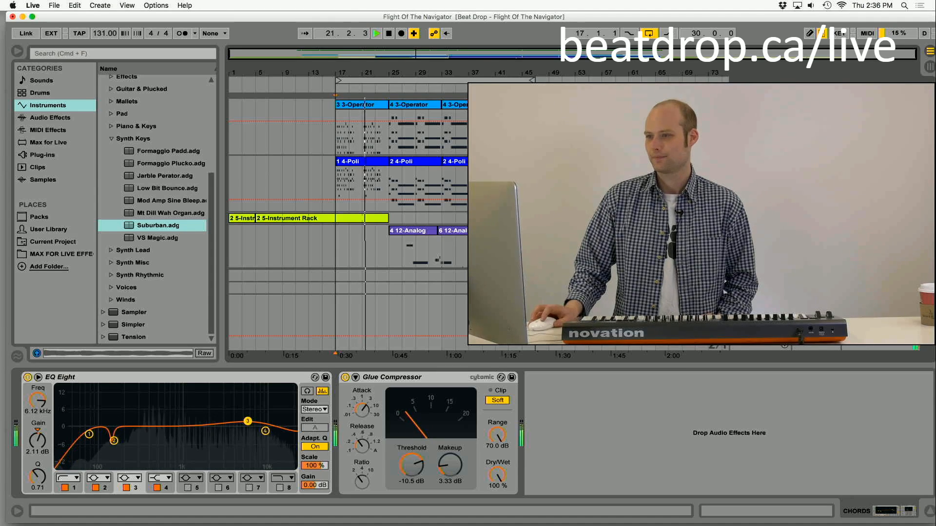
{"action": "key", "text": "space"}
Audition the KEYS track's Poli with the Chorus device and Poli's built-in chorus off, and restore chorus A and the Chorus device.
{"action": "left_click", "coordinate": [760, 161]}
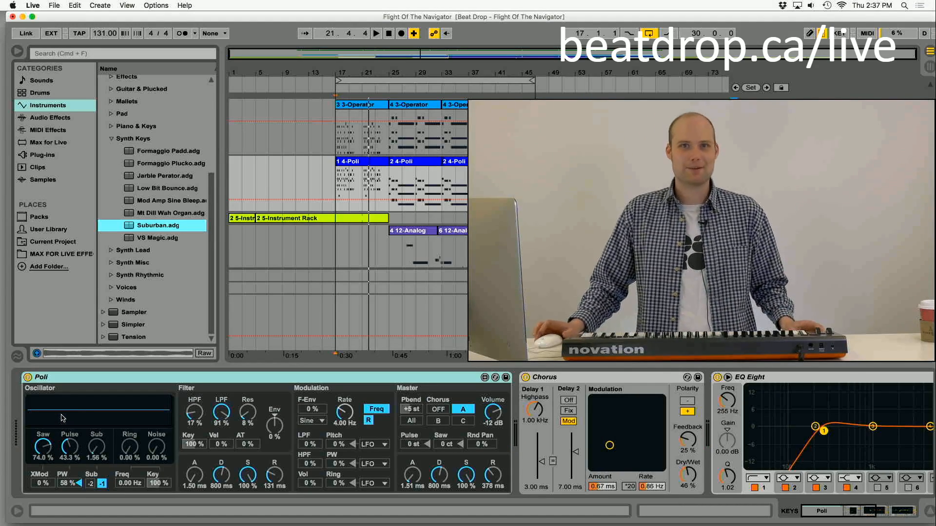
{"action": "left_click", "coordinate": [89, 377]}
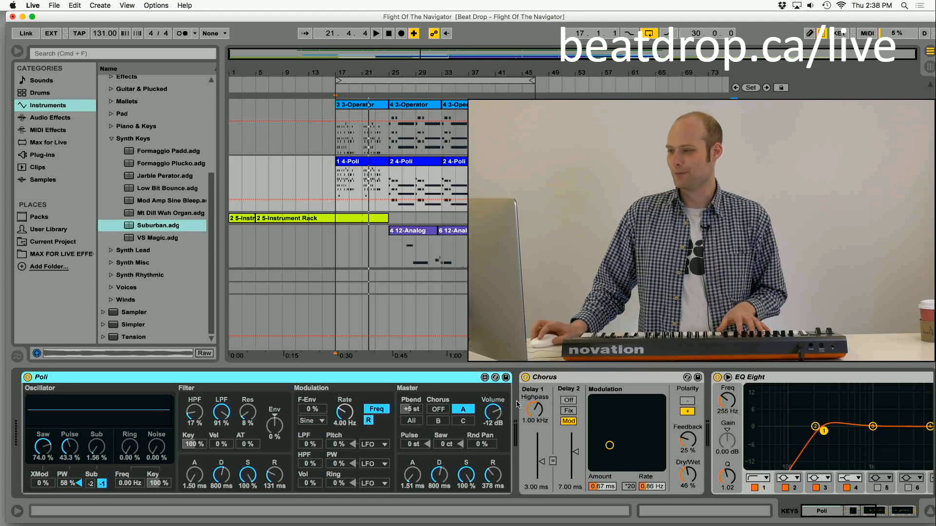
{"action": "left_click", "coordinate": [525, 377]}
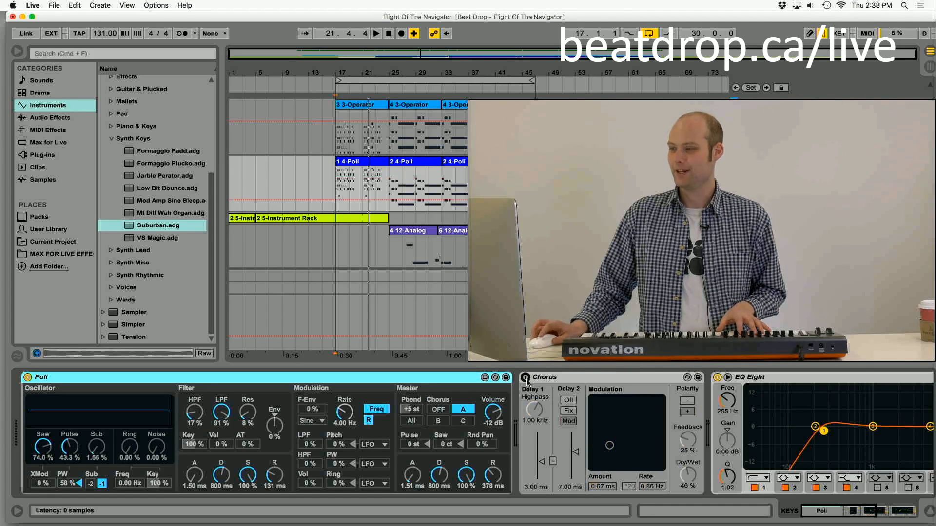
{"action": "left_click", "coordinate": [437, 410]}
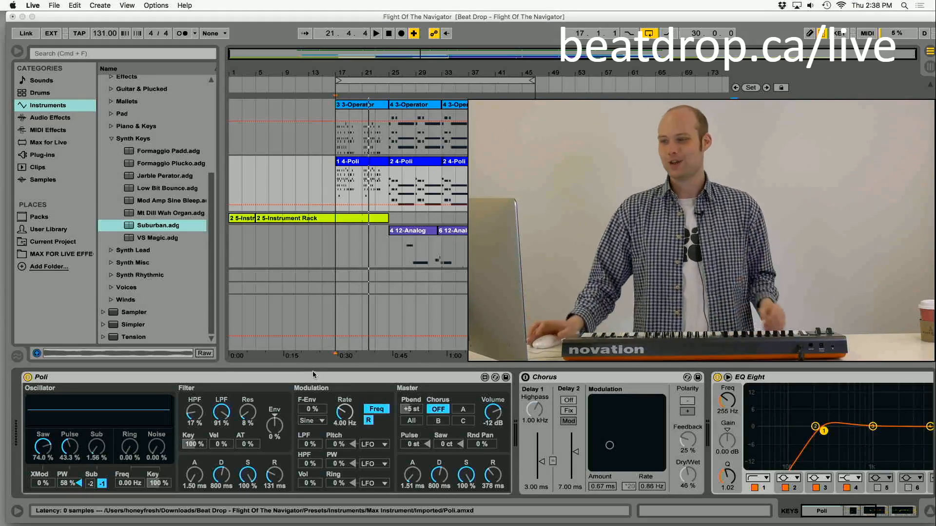
{"action": "left_click", "coordinate": [467, 410]}
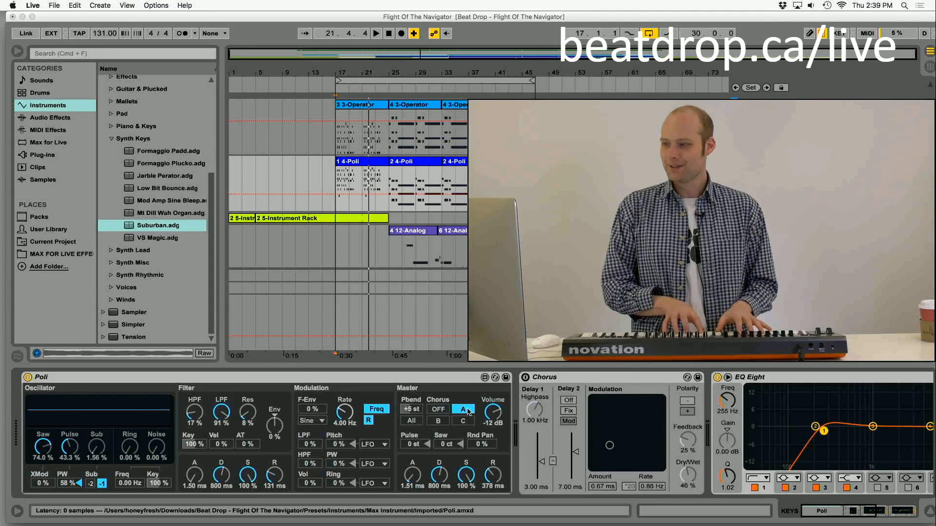
{"action": "left_click", "coordinate": [525, 377]}
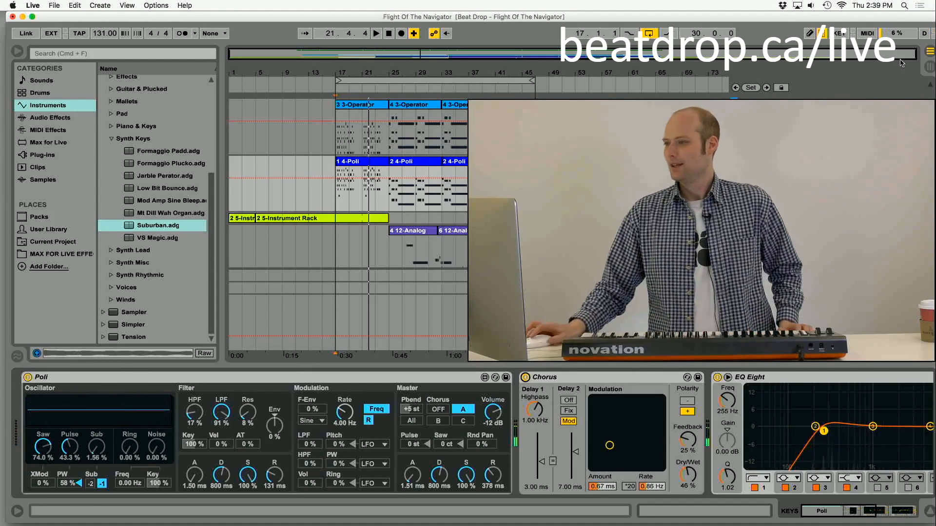
Examine the PAD track's Operator, covering its global voice settings, oscillator C's Saw D waveform and the filter envelope.
{"action": "scroll", "coordinate": [348, 220], "scroll_direction": "down", "scroll_amount": 2}
{"action": "scroll", "coordinate": [348, 195], "scroll_direction": "down", "scroll_amount": 10}
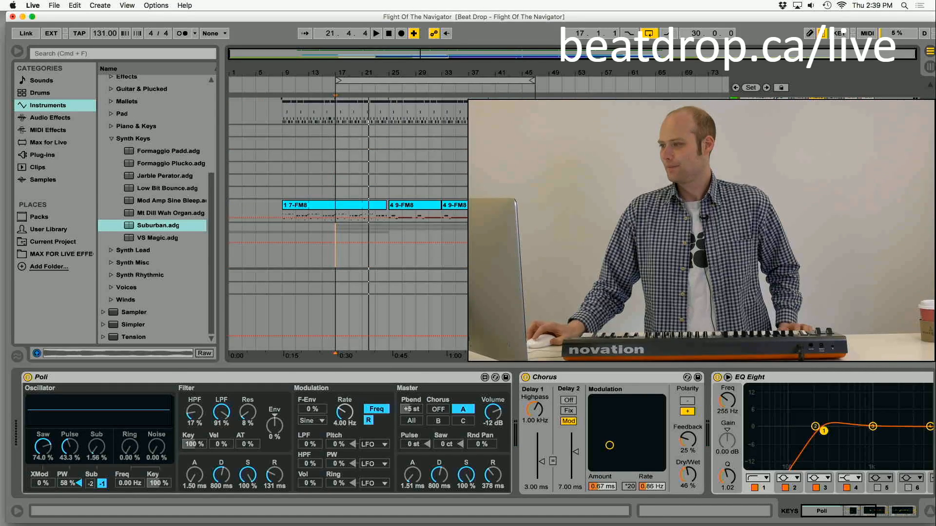
{"action": "scroll", "coordinate": [348, 195], "scroll_direction": "up", "scroll_amount": 10}
{"action": "left_click", "coordinate": [760, 105]}
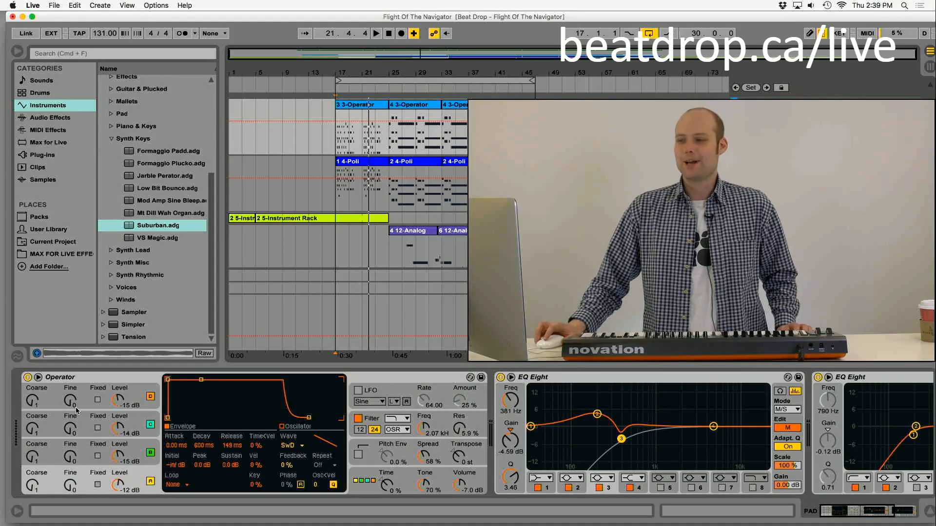
{"action": "left_click", "coordinate": [374, 480]}
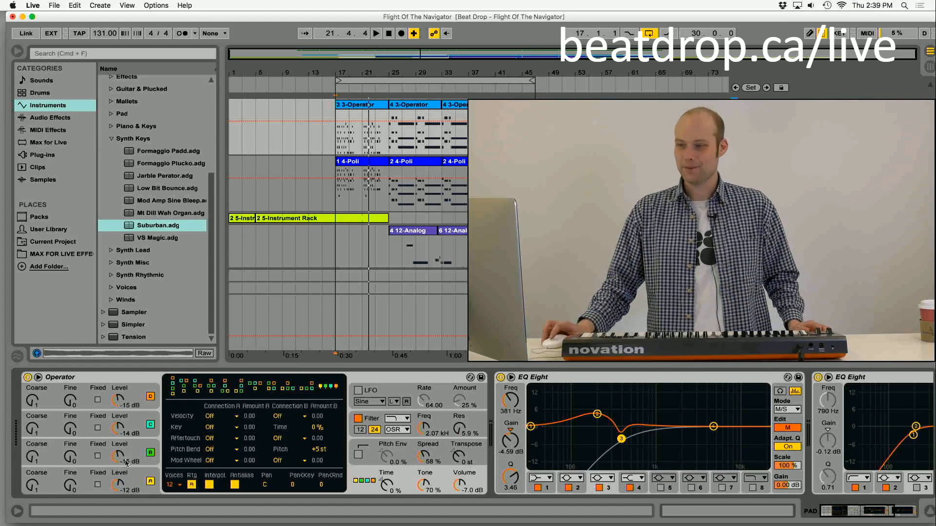
{"action": "left_click", "coordinate": [139, 428]}
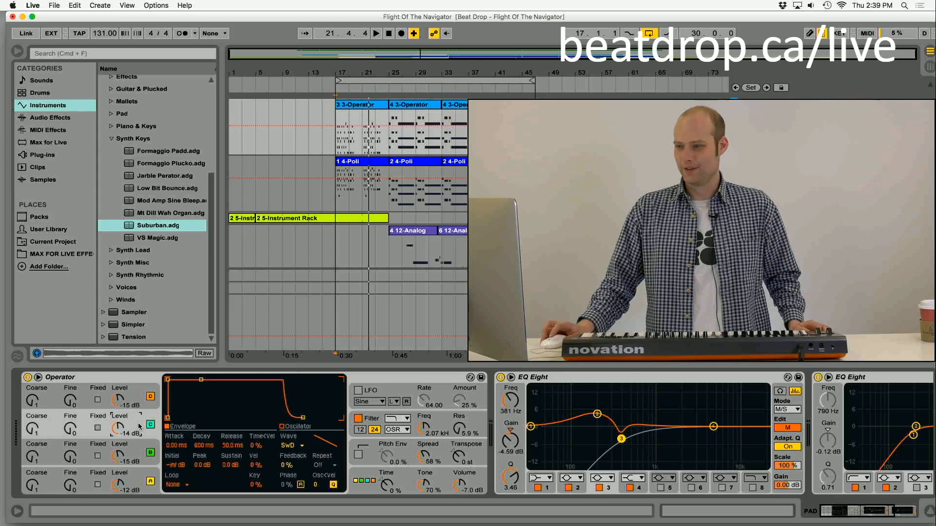
{"action": "left_click", "coordinate": [300, 447]}
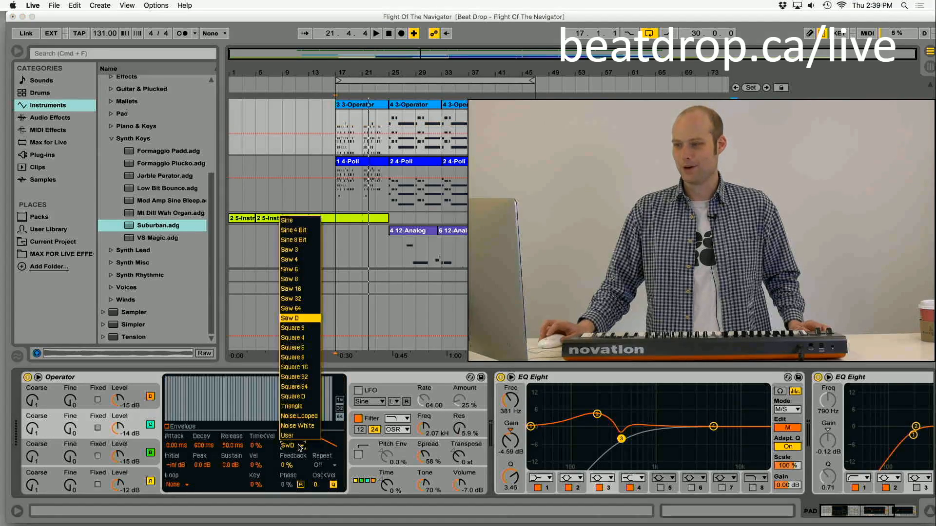
{"action": "left_click", "coordinate": [291, 320]}
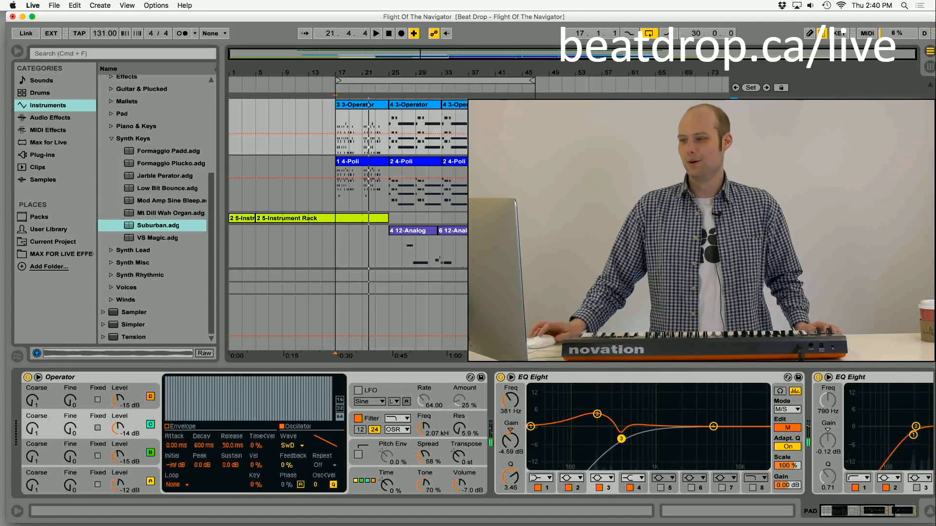
{"action": "left_click", "coordinate": [362, 411]}
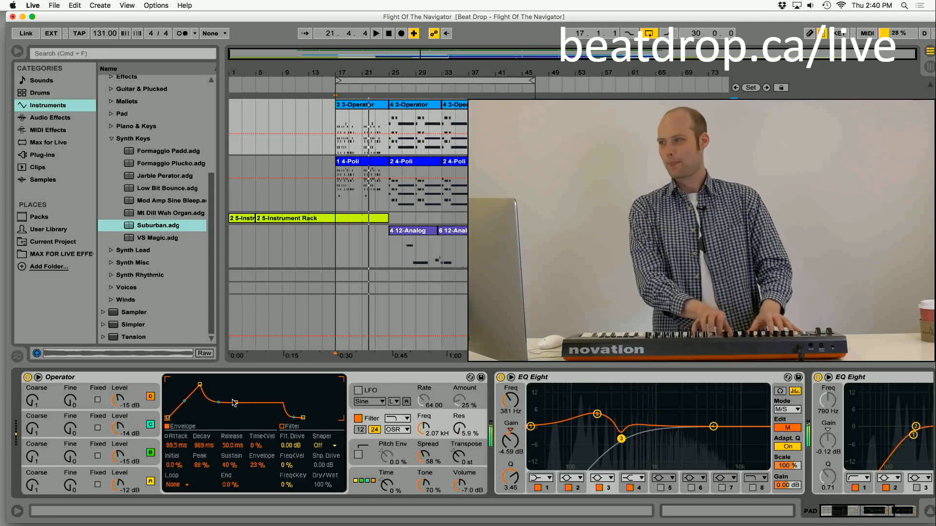
Try the Spread of the PAD track's Operator at a low amount and at 100 %, and set it to 26 %.
{"action": "scroll", "coordinate": [421, 295], "scroll_direction": "down", "scroll_amount": 2}
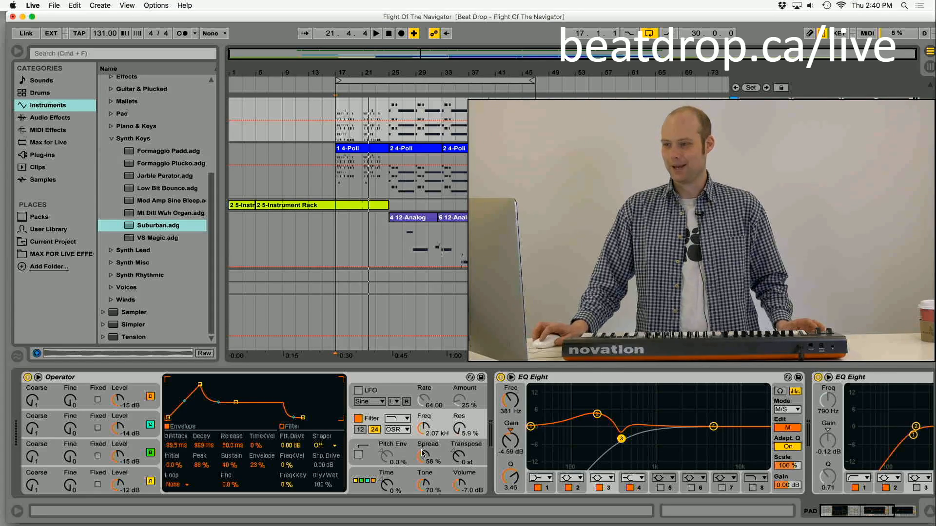
{"action": "scroll", "coordinate": [532, 456], "scroll_direction": "right", "scroll_amount": 5}
{"action": "scroll", "coordinate": [533, 455], "scroll_direction": "left", "scroll_amount": 5}
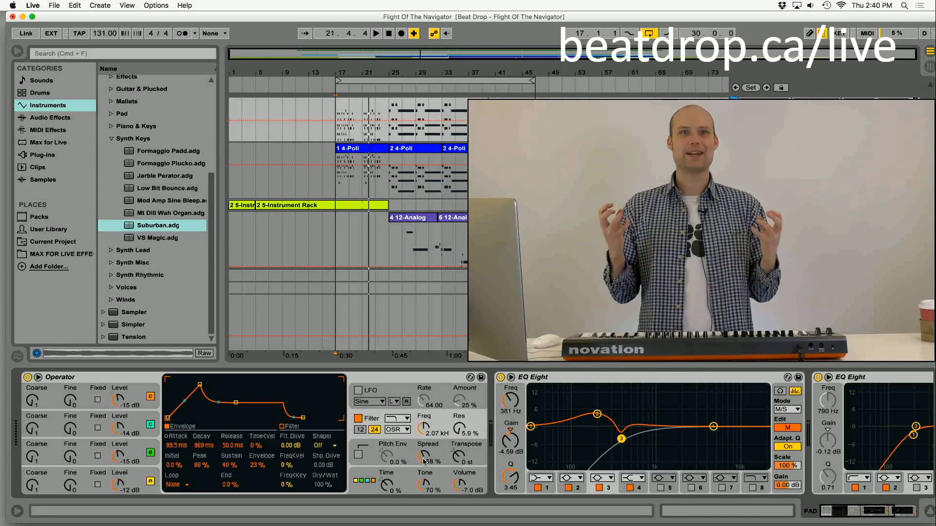
{"action": "left_click_drag", "start_coordinate": [423, 459], "coordinate": [423, 494]}
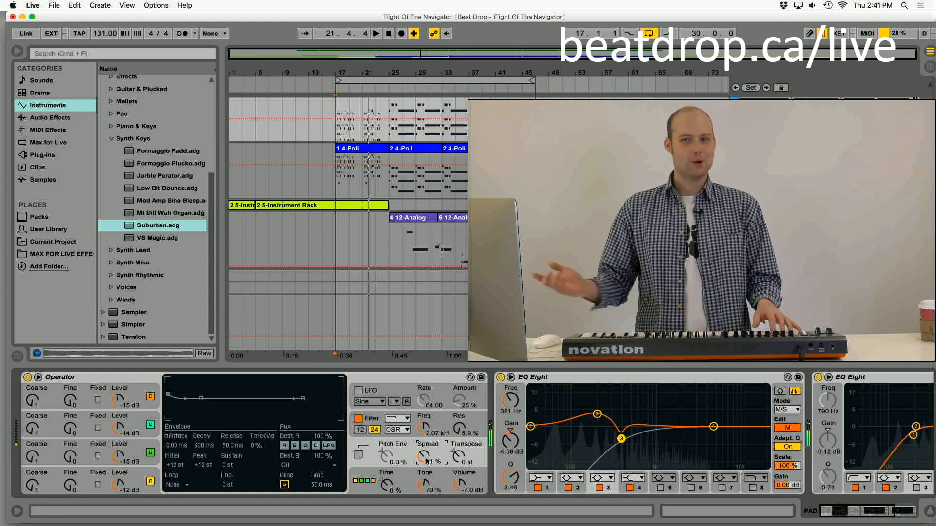
{"action": "left_click_drag", "start_coordinate": [424, 456], "coordinate": [427, 457]}
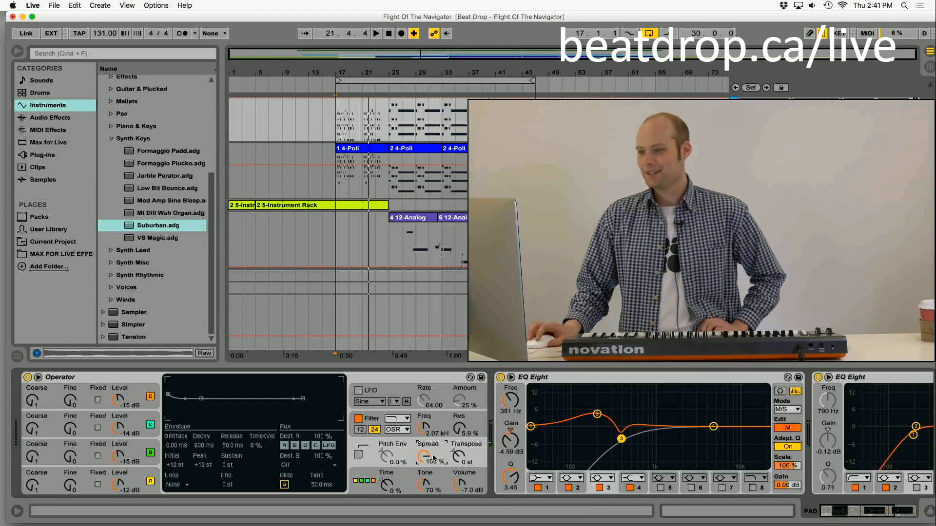
{"action": "left_click_drag", "start_coordinate": [425, 457], "coordinate": [426, 487]}
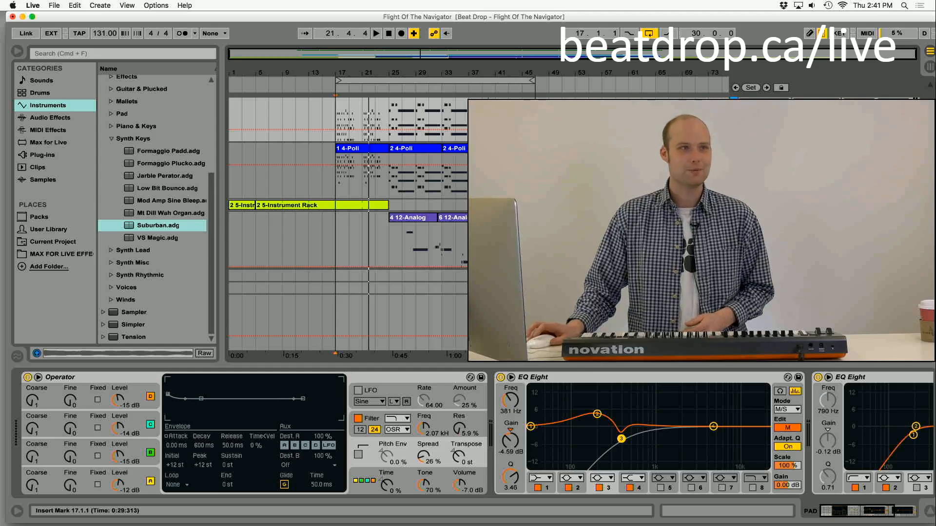
{"action": "scroll", "coordinate": [341, 205], "scroll_direction": "up", "scroll_amount": 5}
{"action": "scroll", "coordinate": [348, 205], "scroll_direction": "down", "scroll_amount": 5}
{"action": "scroll", "coordinate": [348, 205], "scroll_direction": "up", "scroll_amount": 5}
{"action": "scroll", "coordinate": [348, 205], "scroll_direction": "down", "scroll_amount": 5}
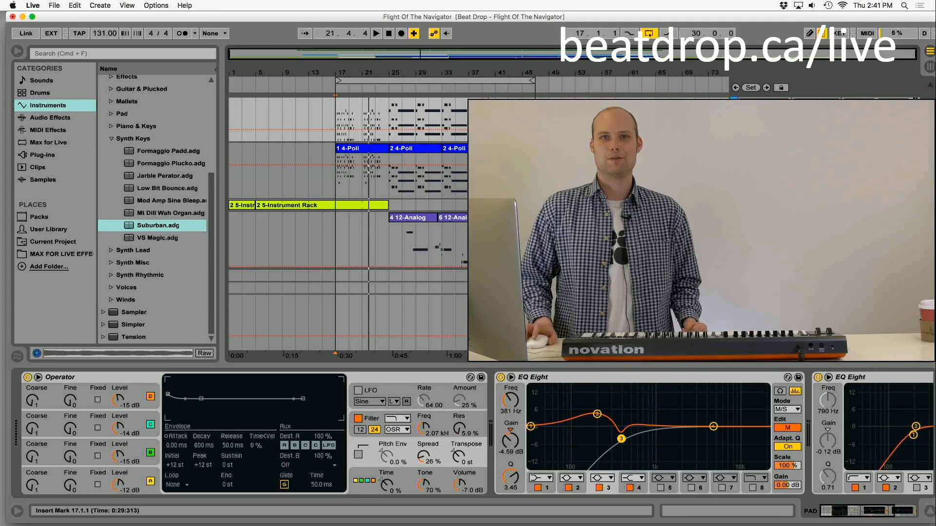
{"action": "scroll", "coordinate": [369, 205], "scroll_direction": "up", "scroll_amount": 5}
{"action": "scroll", "coordinate": [369, 205], "scroll_direction": "down", "scroll_amount": 4}
{"action": "scroll", "coordinate": [369, 205], "scroll_direction": "down", "scroll_amount": 1}
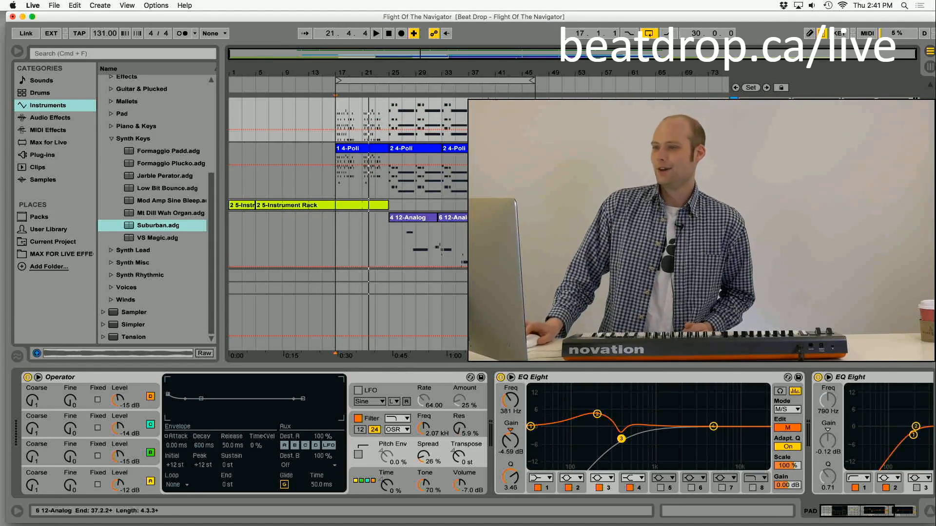
View the LEAD track's Analog devices and the ARP track's Instrument Rack, and play the section where the lead enters.
{"action": "left_click", "coordinate": [353, 217]}
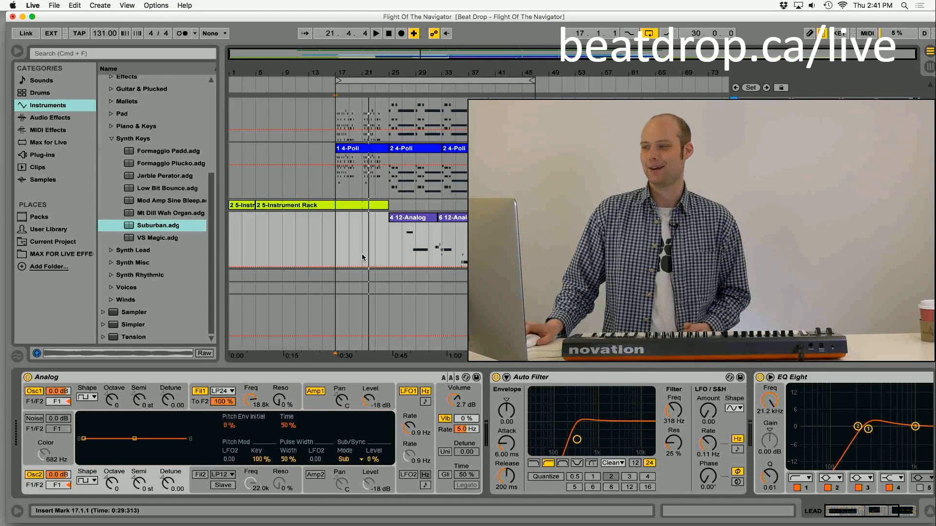
{"action": "left_click", "coordinate": [422, 197]}
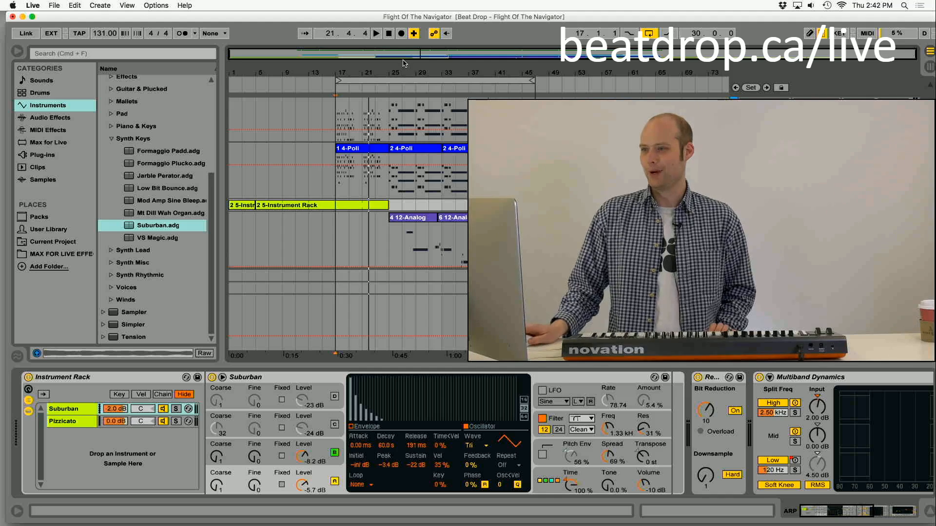
{"action": "left_click", "coordinate": [400, 88]}
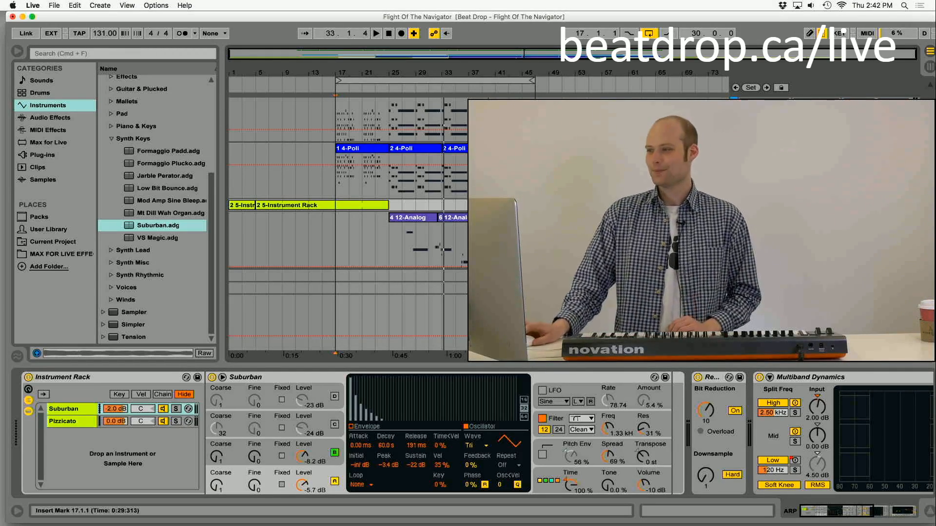
Fold the LEAD track and insert a new MIDI track below the ARP track.
{"action": "left_click", "coordinate": [736, 218]}
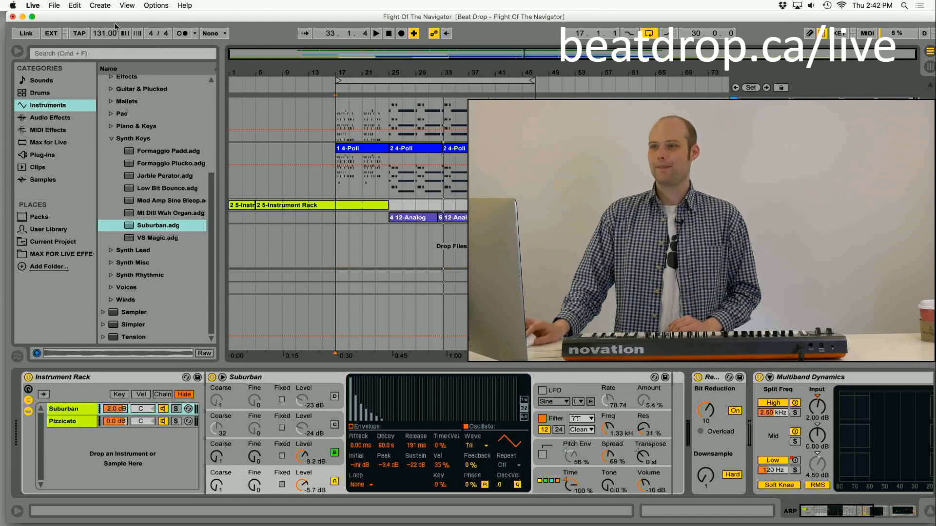
{"action": "left_click", "coordinate": [127, 5]}
{"action": "mouse_move", "coordinate": [100, 5]}
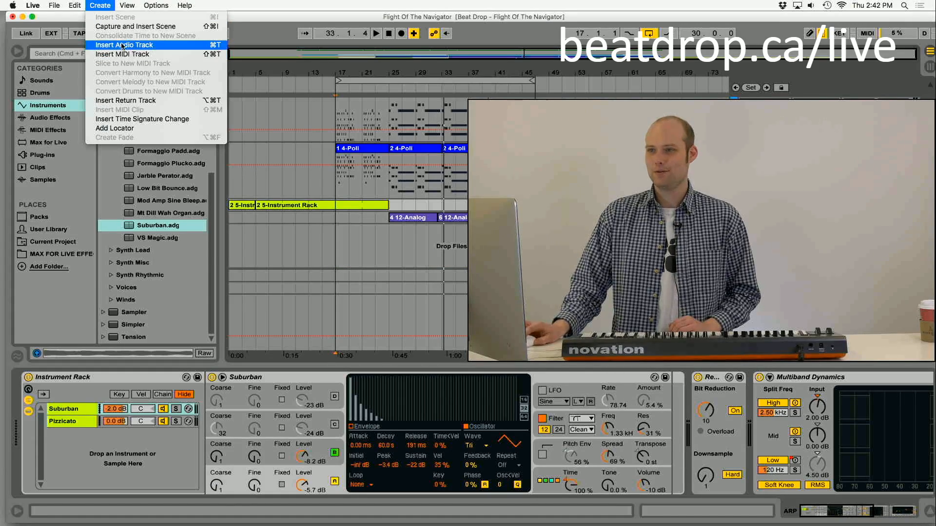
{"action": "left_click", "coordinate": [121, 54]}
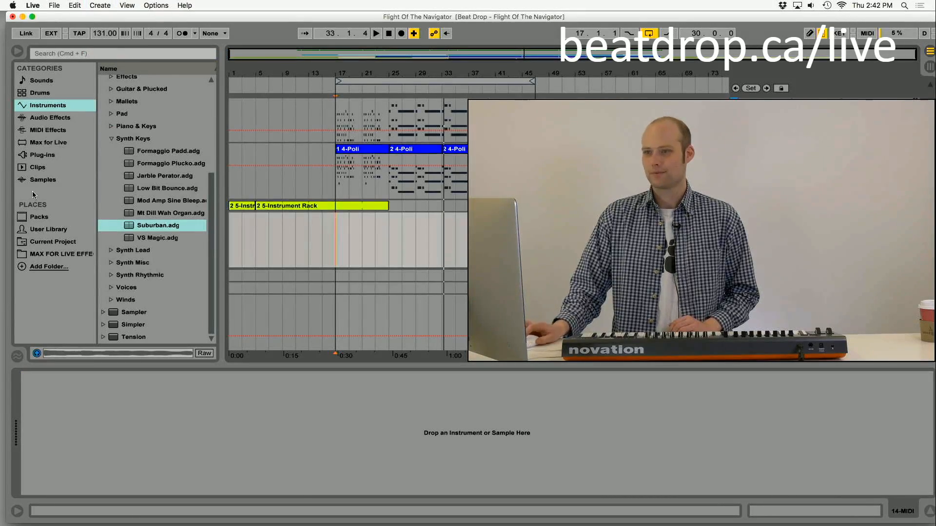
Play the arrangement from about bar 27 and stop playback.
{"action": "left_click", "coordinate": [44, 117]}
{"action": "left_click", "coordinate": [43, 110]}
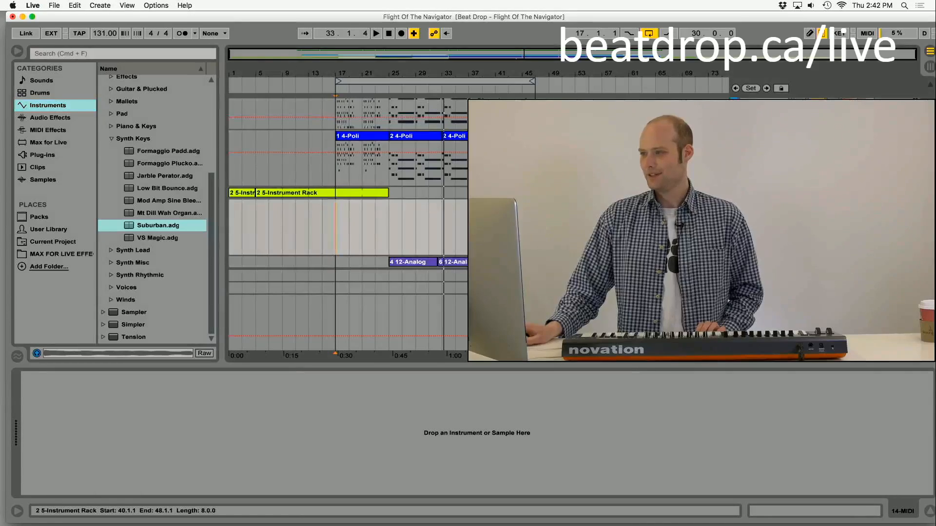
{"action": "left_click", "coordinate": [404, 87]}
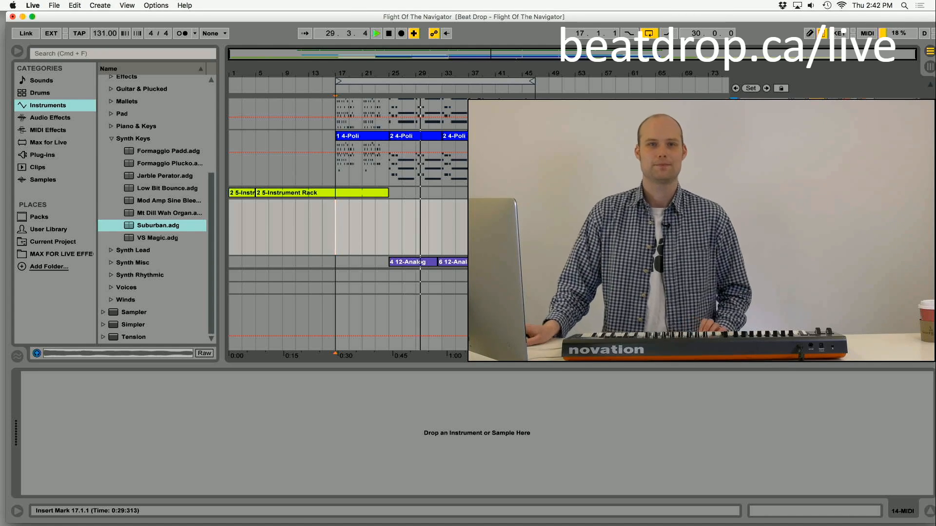
{"action": "key", "text": "space"}
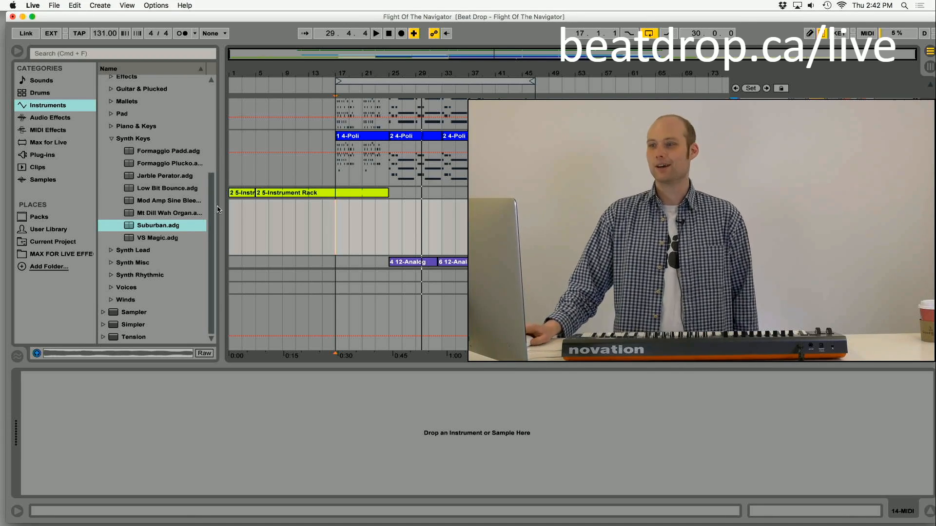
Load the default Analog instrument onto the new MIDI track.
{"action": "scroll", "coordinate": [214, 209], "scroll_direction": "up", "scroll_amount": 6}
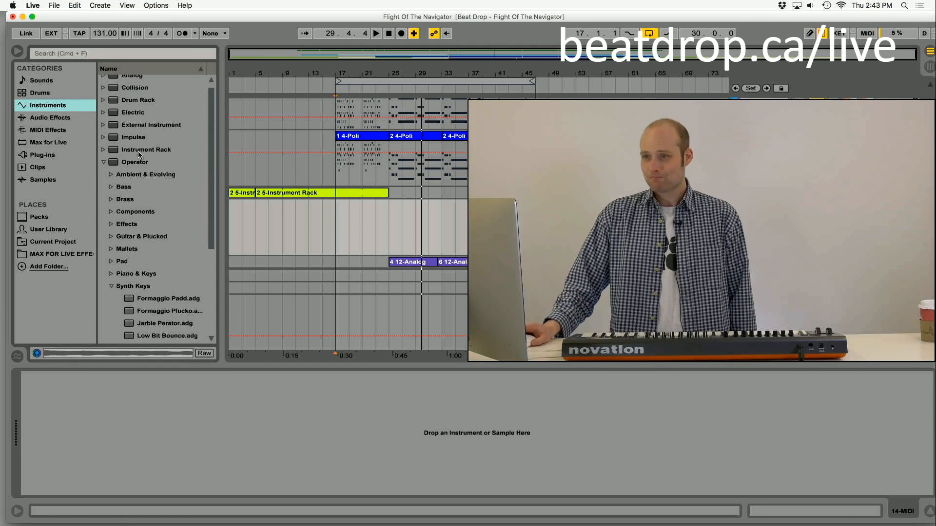
{"action": "scroll", "coordinate": [164, 152], "scroll_direction": "down", "scroll_amount": 6}
{"action": "scroll", "coordinate": [165, 153], "scroll_direction": "up", "scroll_amount": 6}
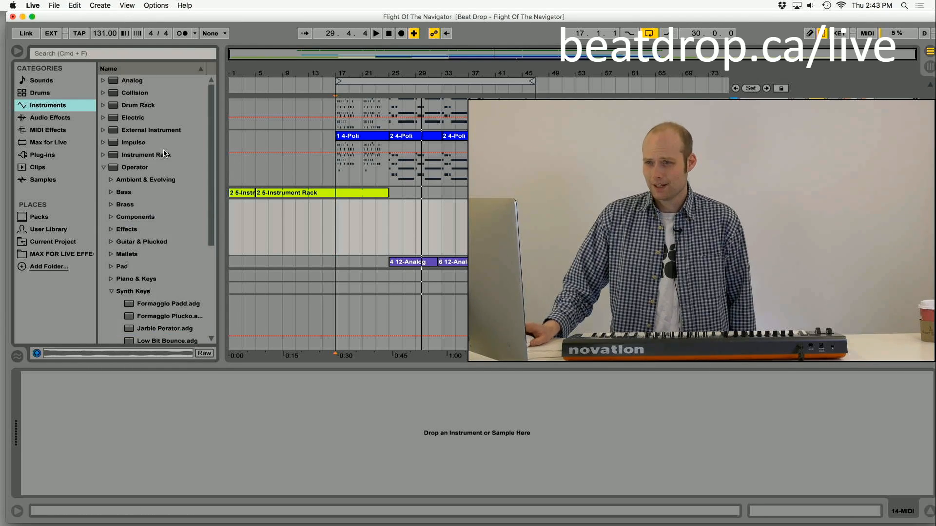
{"action": "double_click", "coordinate": [132, 81]}
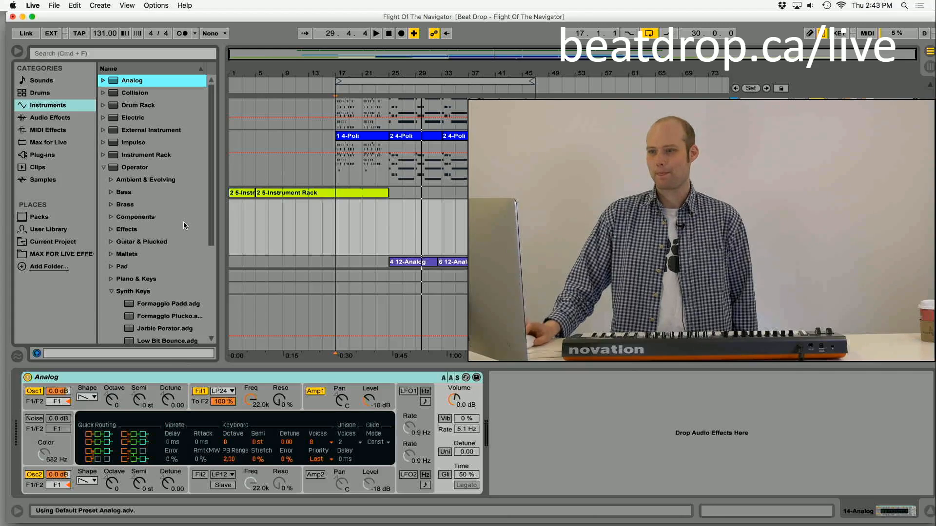
Show the settings of Analog's oscillator 1 and switch oscillator 2 off.
{"action": "left_click", "coordinate": [95, 408]}
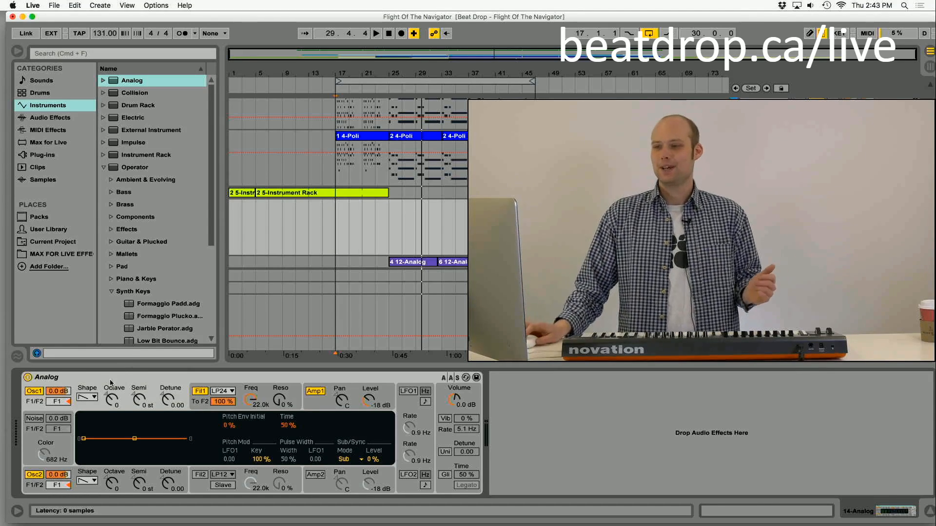
{"action": "left_click", "coordinate": [34, 473]}
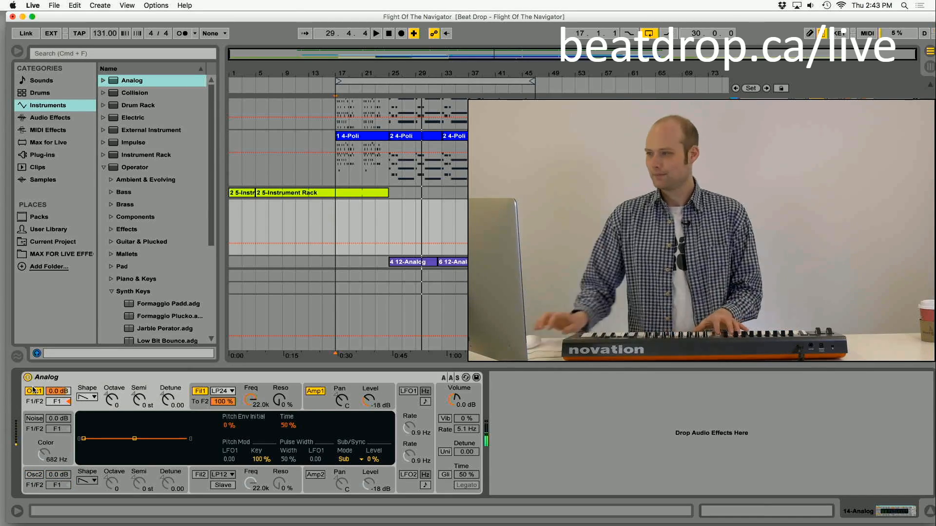
{"action": "scroll", "coordinate": [362, 212], "scroll_direction": "up", "scroll_amount": 10}
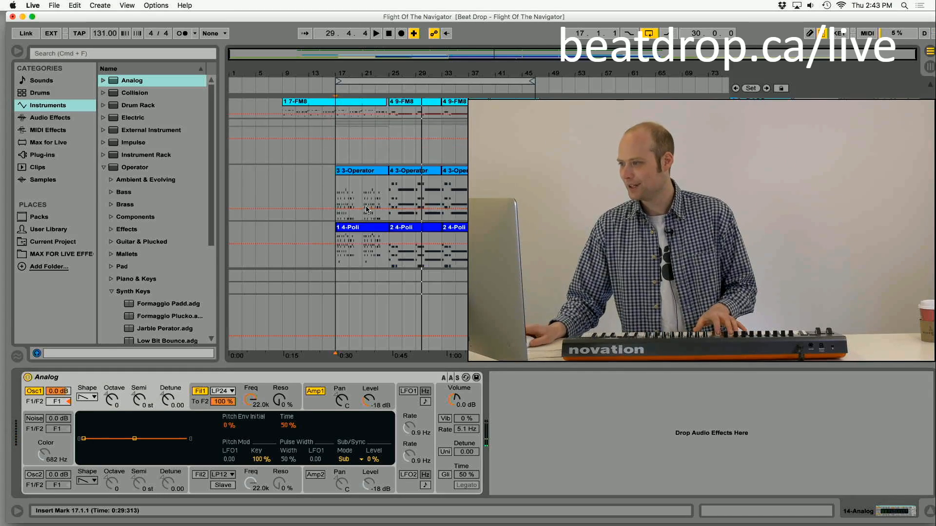
{"action": "scroll", "coordinate": [369, 213], "scroll_direction": "down", "scroll_amount": 10}
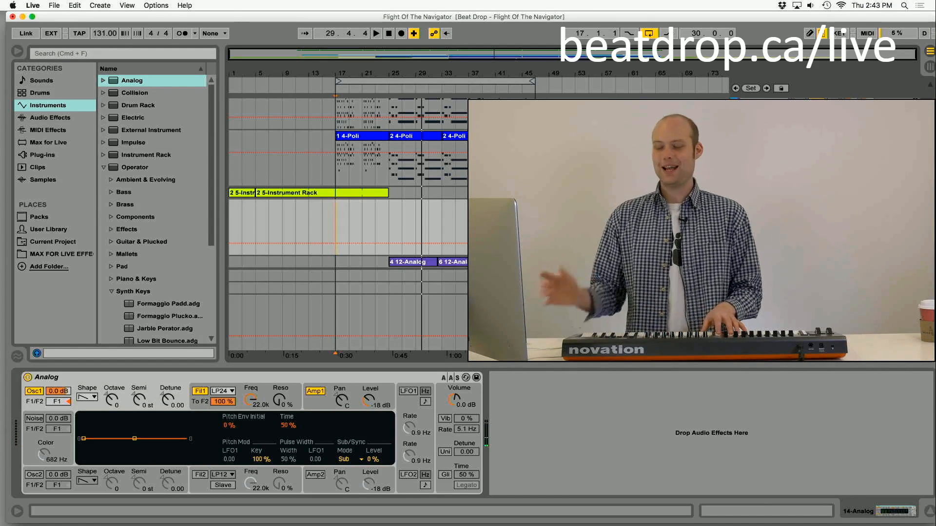
Set Analog's oscillator 1 to the rectangular waveform, try pulse widths of 22 % and 23 %, and set the width to 29 %.
{"action": "left_click", "coordinate": [90, 397]}
{"action": "left_click", "coordinate": [86, 425]}
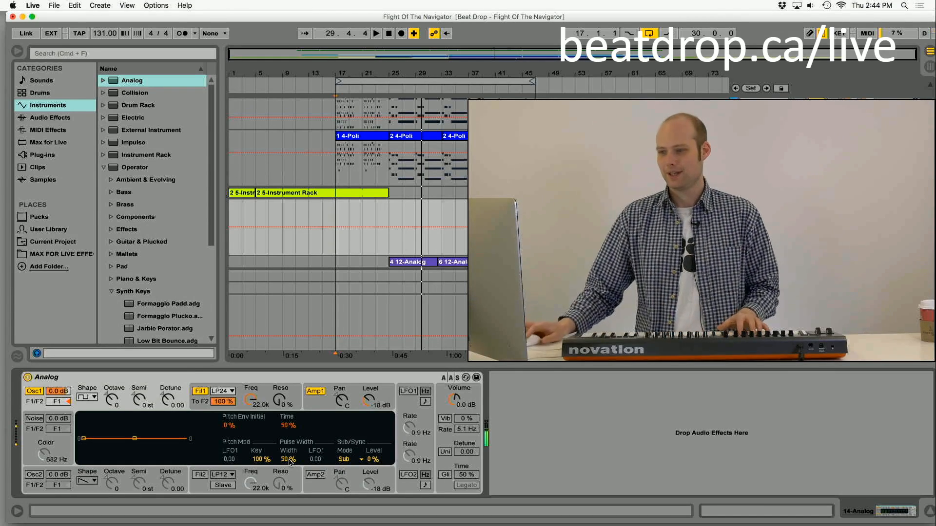
{"action": "left_click_drag", "start_coordinate": [289, 461], "coordinate": [289, 477]}
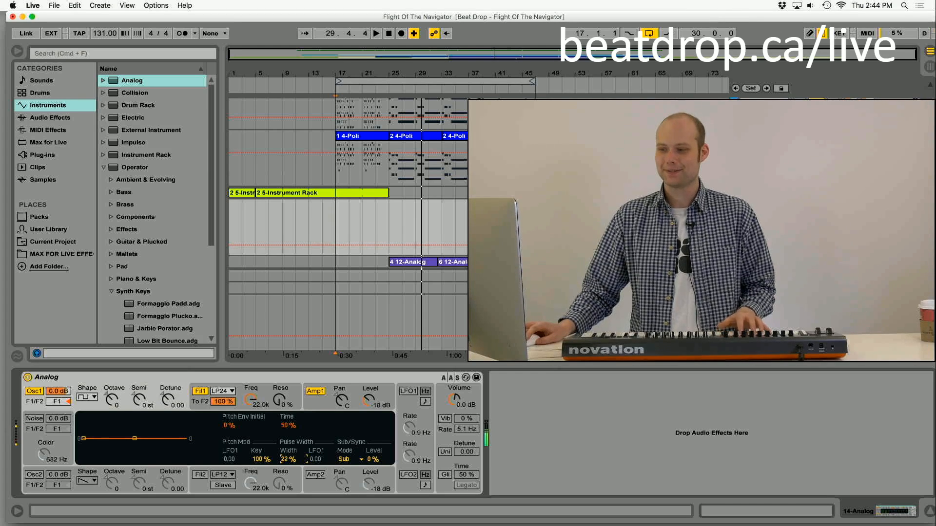
{"action": "left_click_drag", "start_coordinate": [289, 478], "coordinate": [289, 475]}
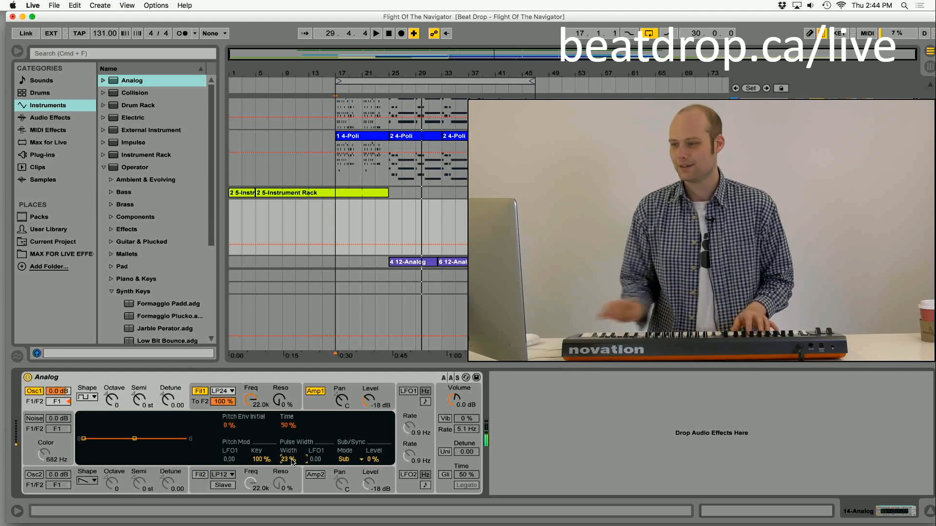
{"action": "left_click_drag", "start_coordinate": [292, 461], "coordinate": [293, 458]}
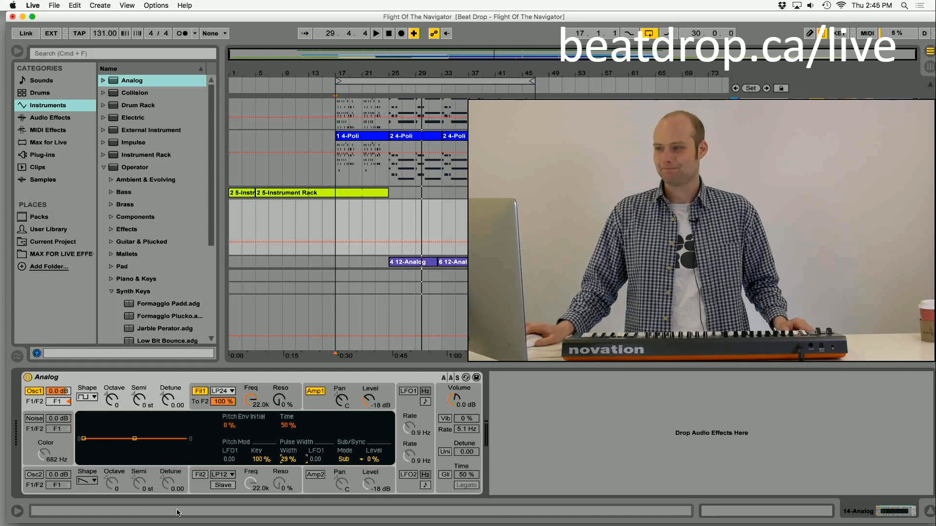
Switch on Analog's oscillator 2 with the rectangular waveform and set its pulse width to 48 %.
{"action": "left_click", "coordinate": [35, 478]}
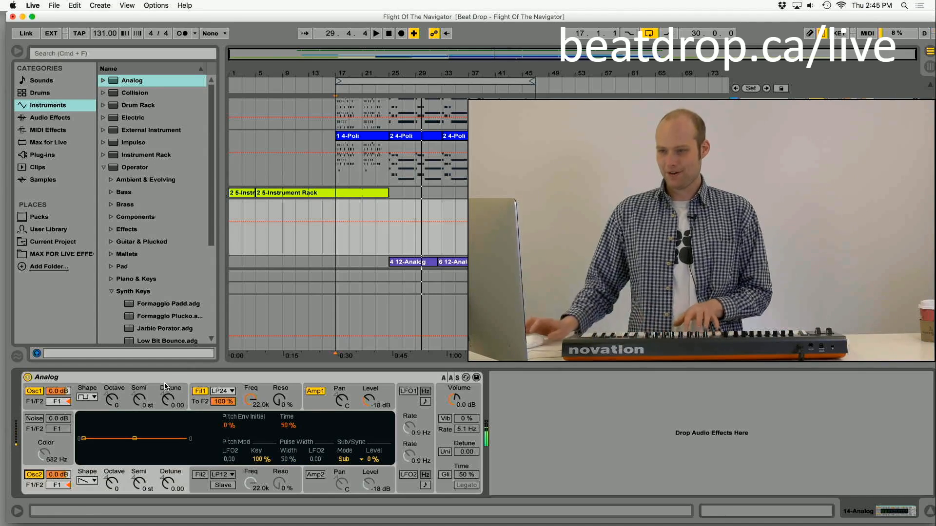
{"action": "left_click", "coordinate": [87, 480]}
{"action": "left_click", "coordinate": [83, 461]}
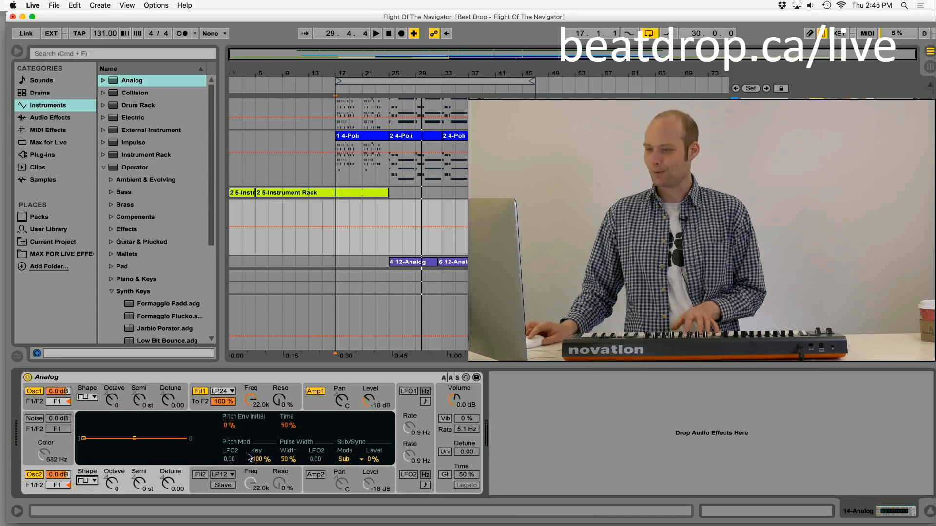
{"action": "left_click_drag", "start_coordinate": [286, 461], "coordinate": [286, 463]}
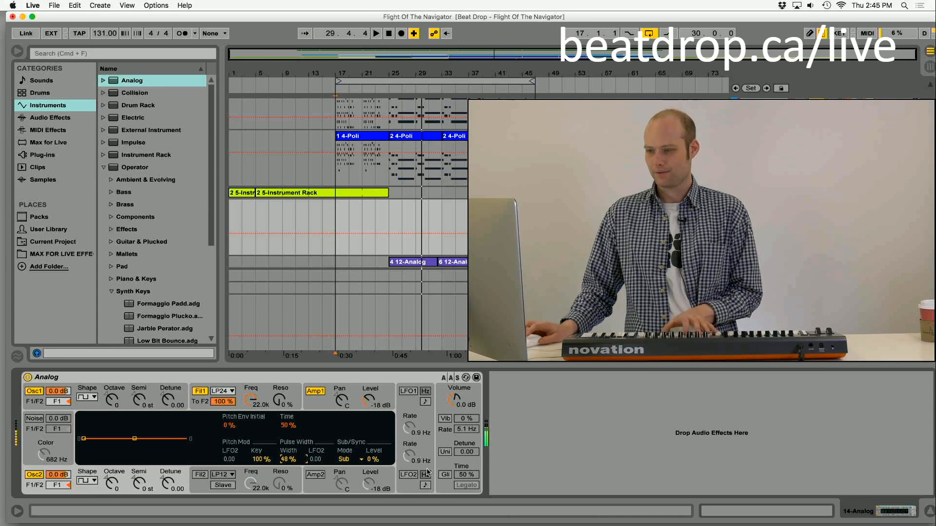
Set oscillator 2's Sub/Sync mode to Sync, try its initial pitch envelope at 76 % and set it to 68 %.
{"action": "left_click", "coordinate": [351, 460]}
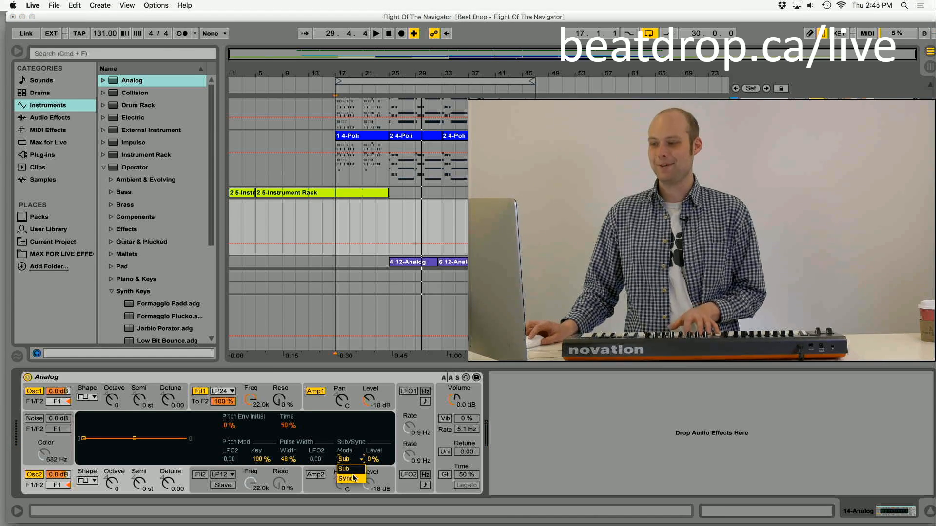
{"action": "left_click", "coordinate": [354, 478]}
{"action": "left_click_drag", "start_coordinate": [84, 441], "coordinate": [84, 422]}
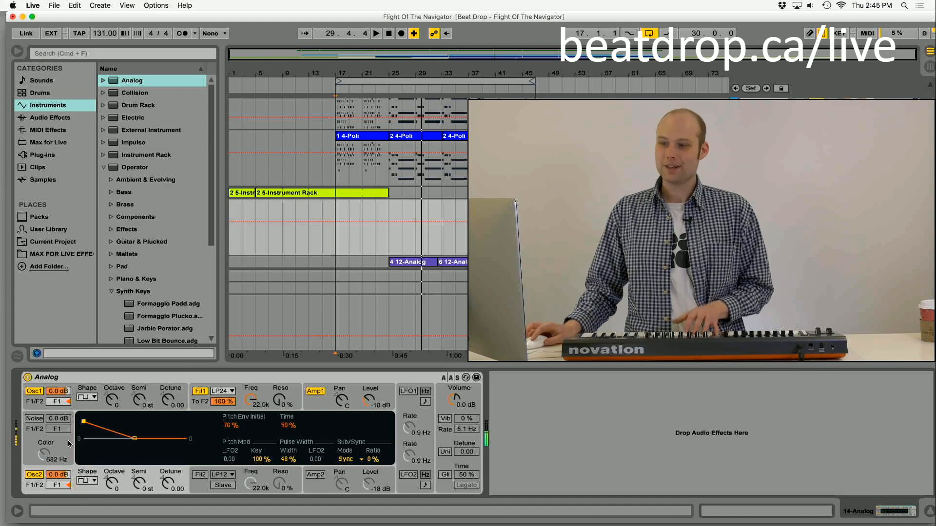
{"action": "left_click_drag", "start_coordinate": [84, 421], "coordinate": [84, 424]}
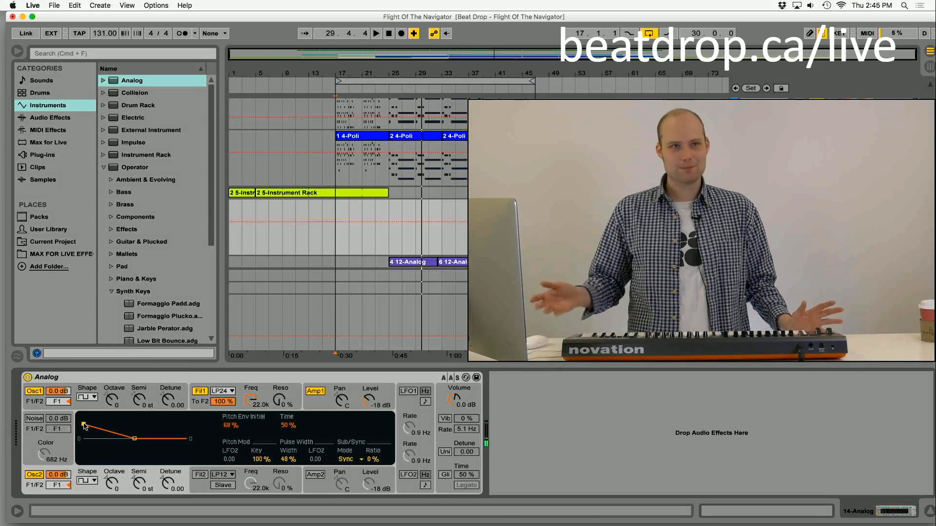
Enable unison in Analog's global settings and set it to 4 unison voices.
{"action": "left_click", "coordinate": [440, 406]}
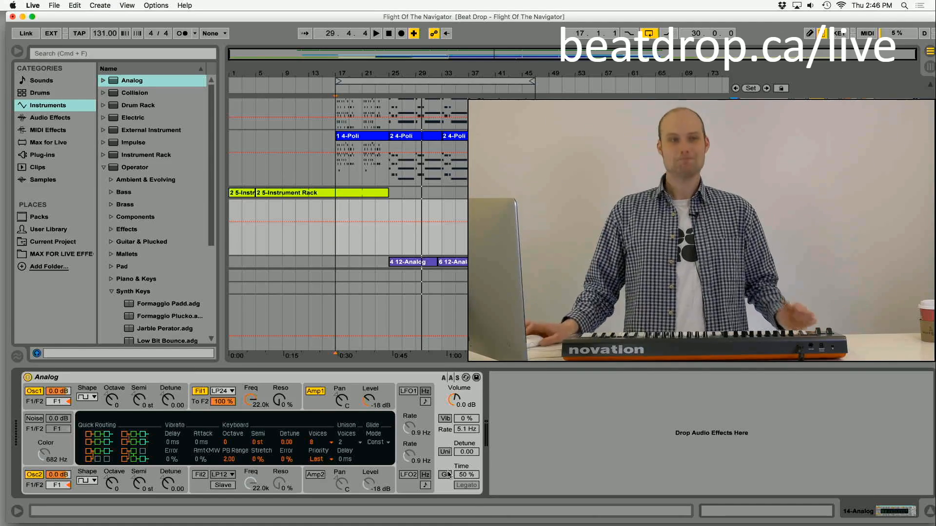
{"action": "left_click", "coordinate": [443, 451]}
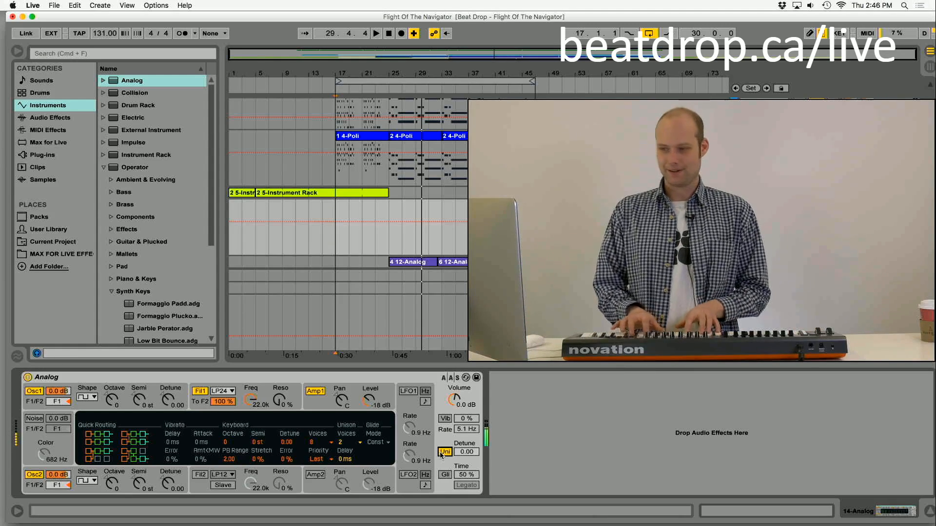
{"action": "left_click", "coordinate": [353, 443]}
{"action": "left_click", "coordinate": [351, 461]}
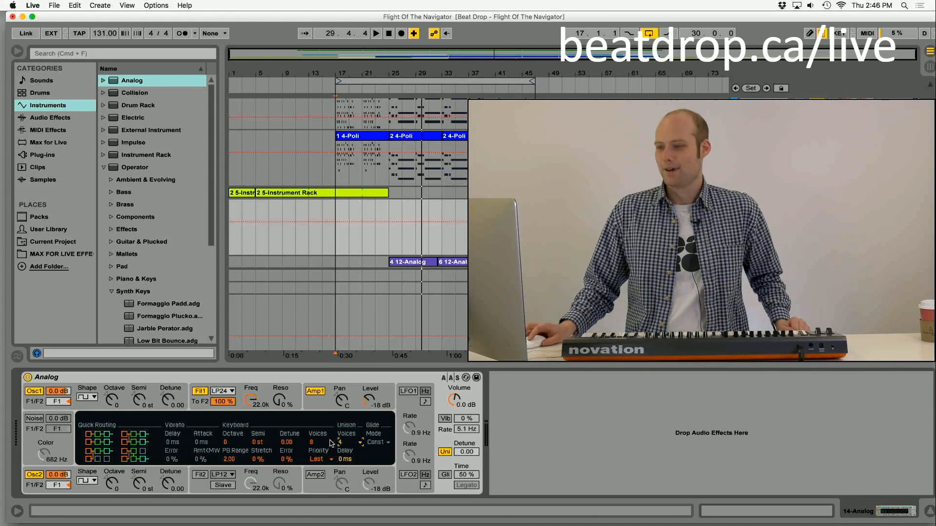
Set Analog's keyboard voices to Mono and enable glide with a time of 16 %.
{"action": "left_click", "coordinate": [330, 443]}
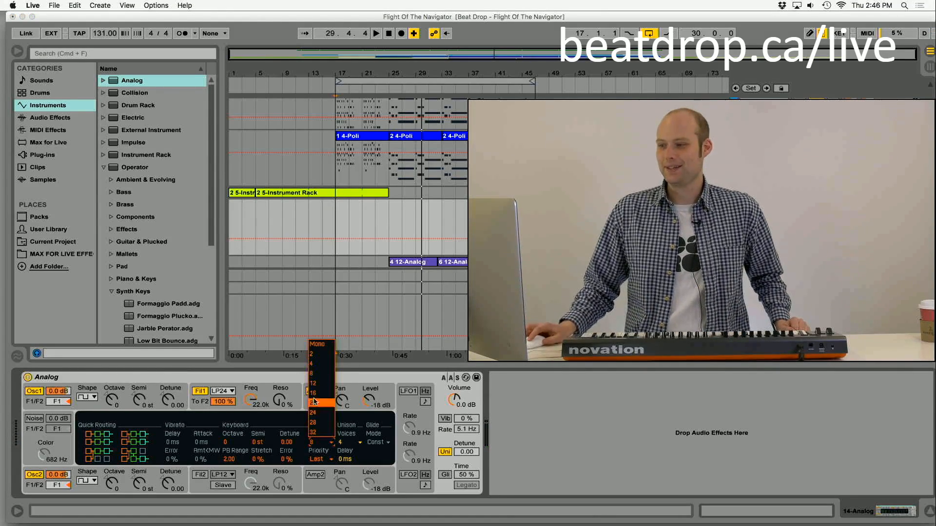
{"action": "left_click", "coordinate": [316, 345]}
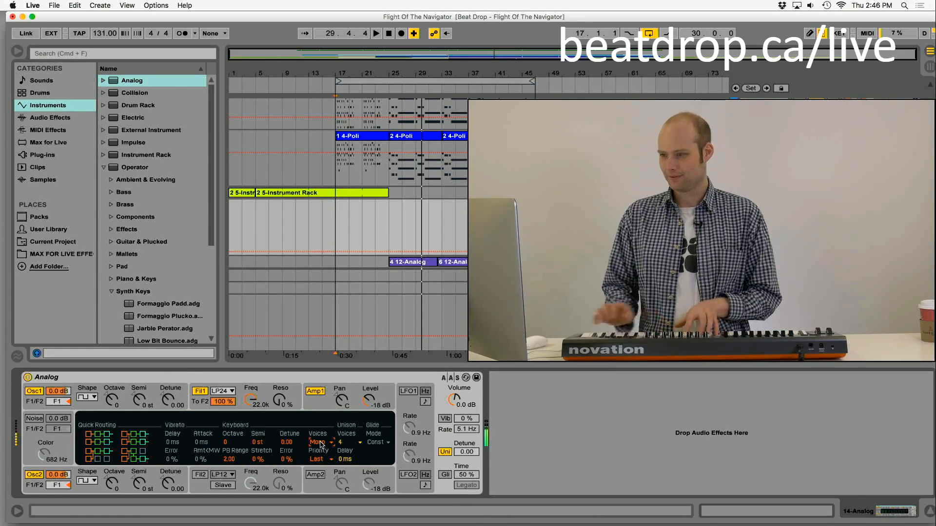
{"action": "left_click", "coordinate": [443, 475]}
{"action": "left_click_drag", "start_coordinate": [468, 476], "coordinate": [468, 492]}
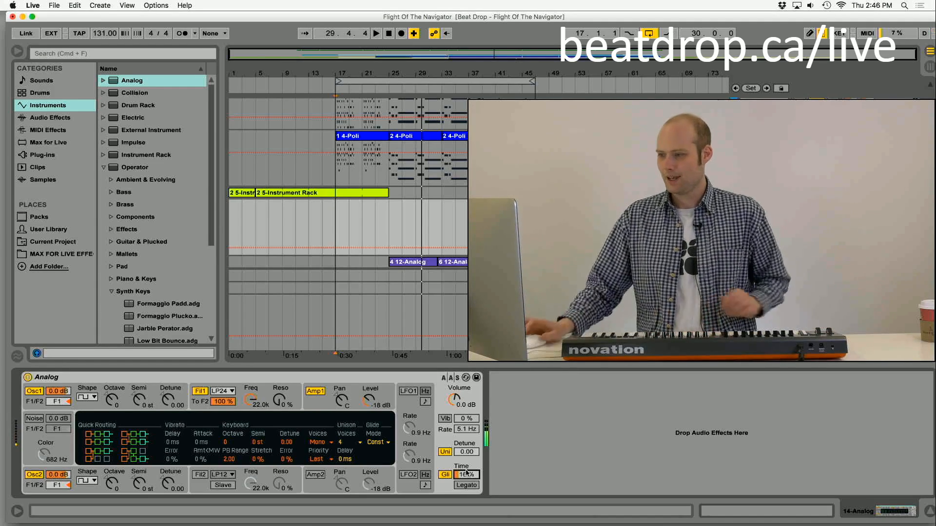
Enable Analog's vibrato and MIDI-map the vibrato amount to CC 1.
{"action": "left_click", "coordinate": [445, 419]}
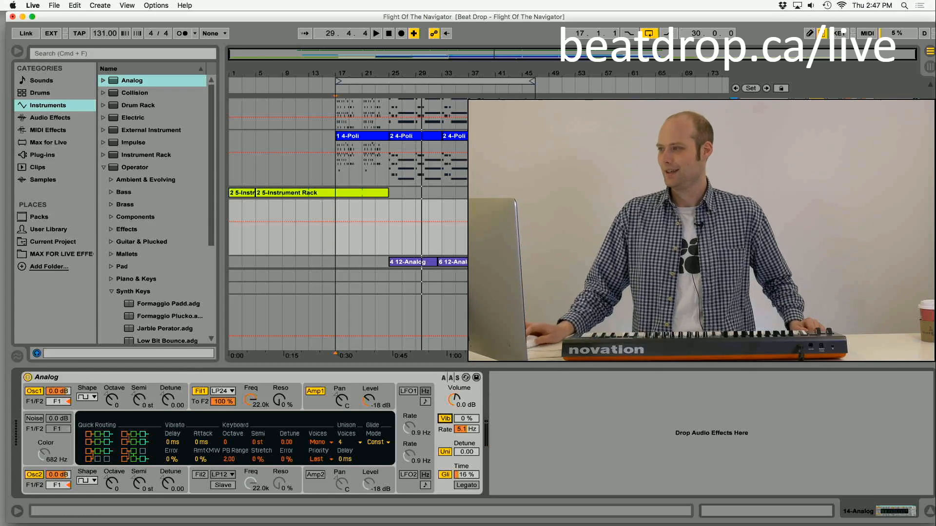
{"action": "key", "text": "super+m"}
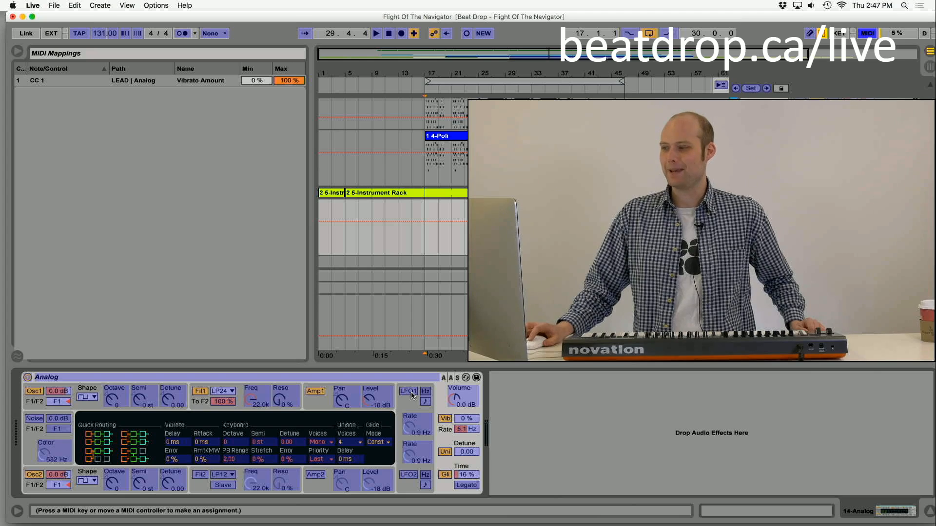
{"action": "left_click", "coordinate": [476, 418]}
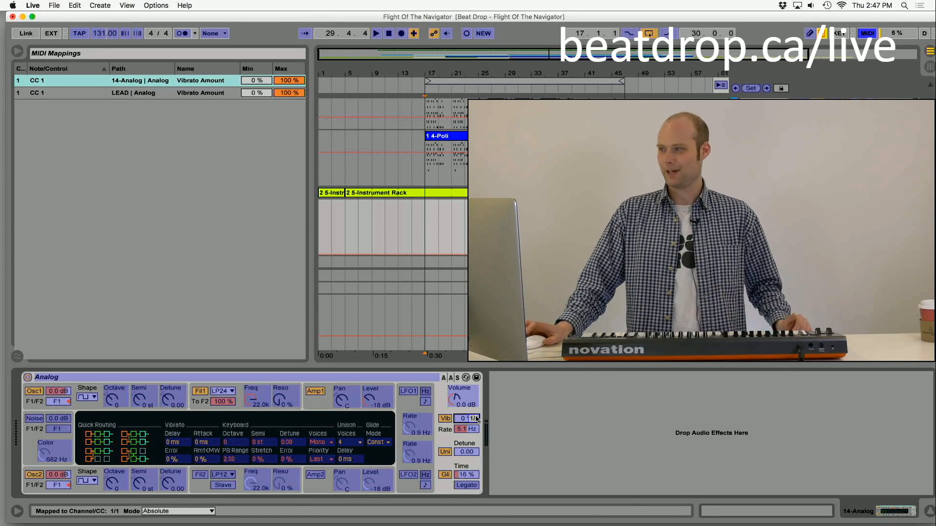
{"action": "left_click", "coordinate": [871, 35]}
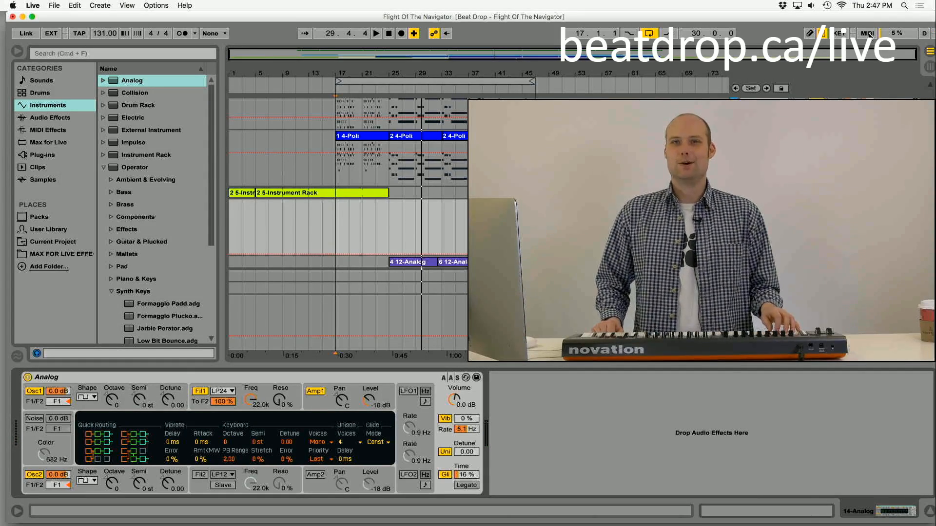
{"action": "scroll", "coordinate": [585, 195], "scroll_direction": "up", "scroll_amount": 10}
{"action": "scroll", "coordinate": [348, 225], "scroll_direction": "down", "scroll_amount": 5}
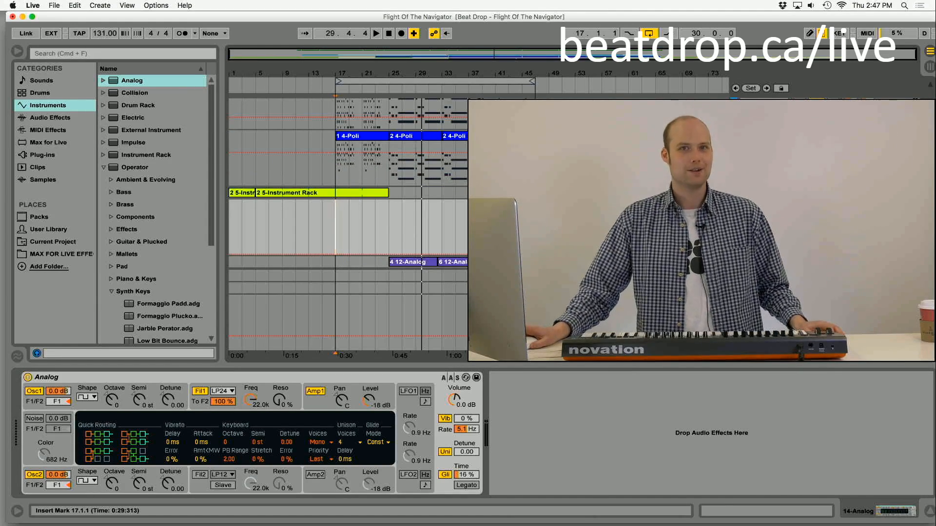